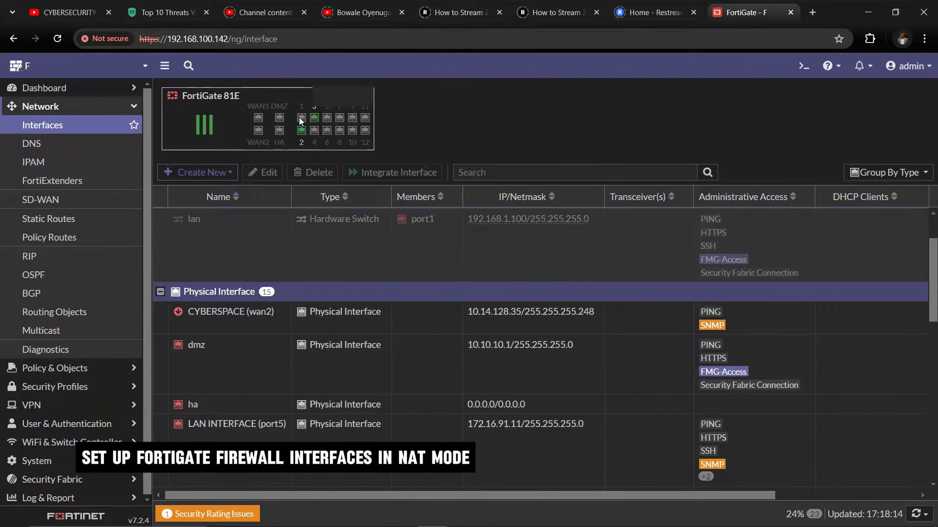
Examine the LAN ports on the device faceplate and the physical interfaces with their addresses and administrative access.
mouse_move(297, 117)
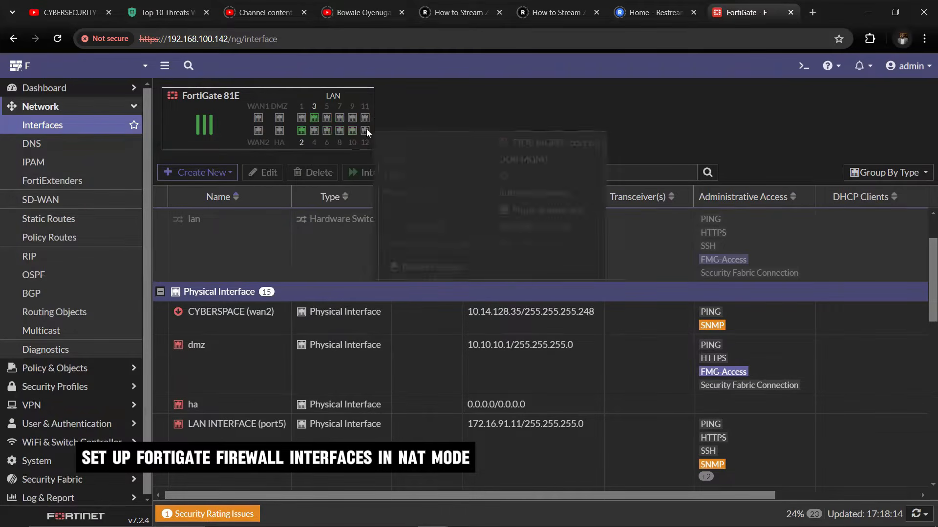
mouse_move(365, 129)
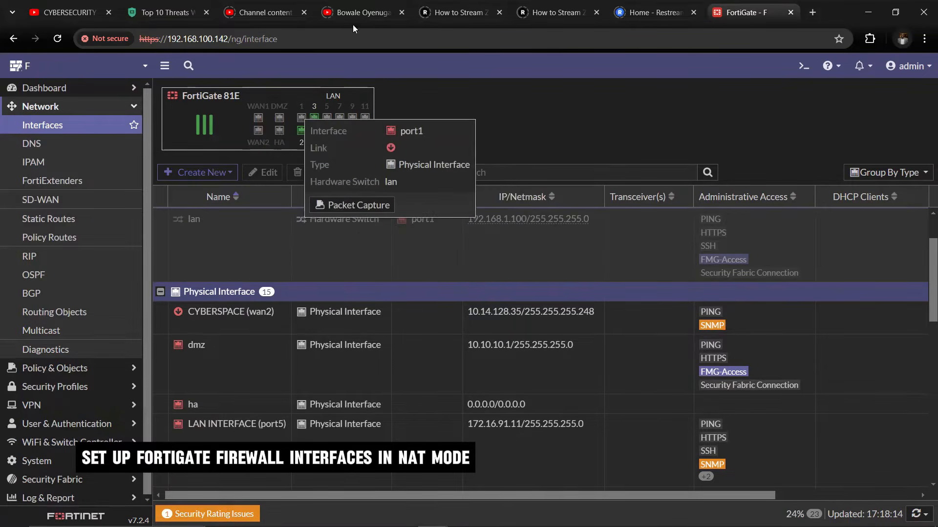
scroll(322, 350, down, 3)
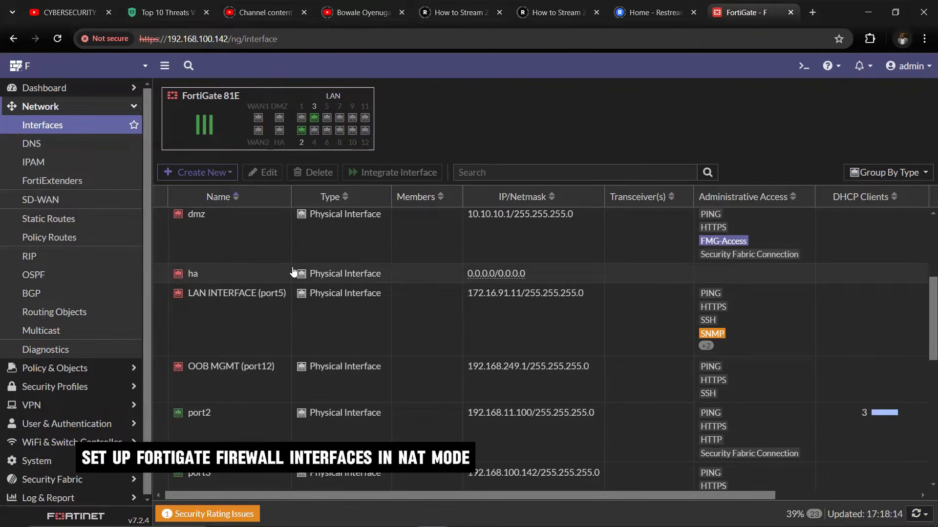
scroll(404, 370, down, 3)
scroll(404, 370, up, 5)
scroll(405, 371, down, 1)
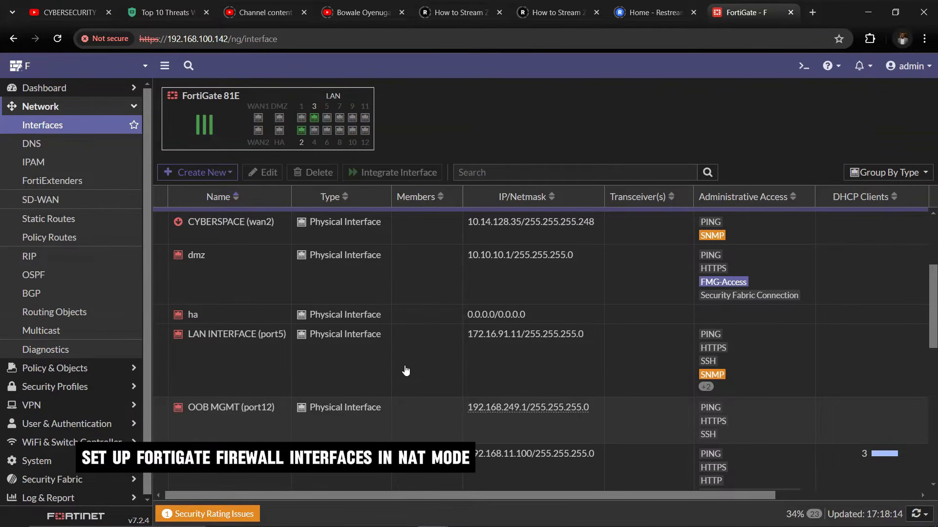
click(117, 88)
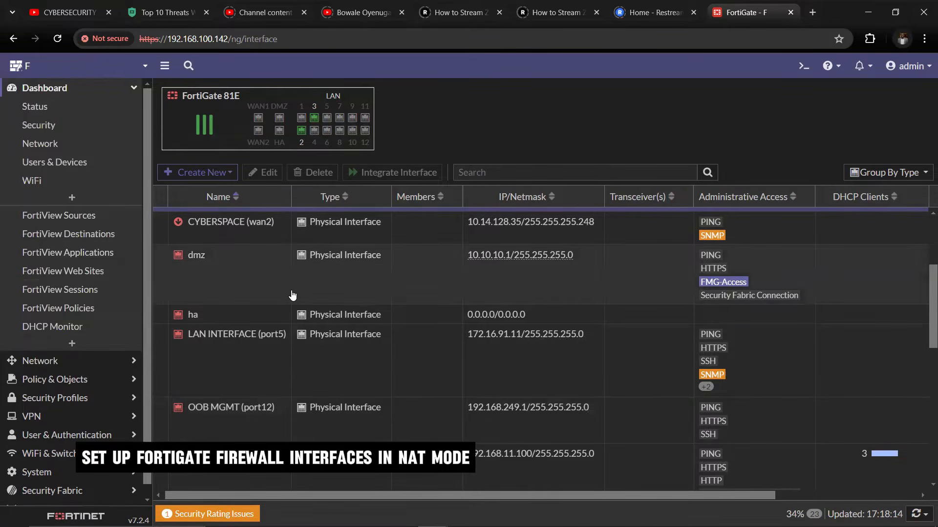
scroll(291, 295, down, 3)
scroll(292, 296, up, 3)
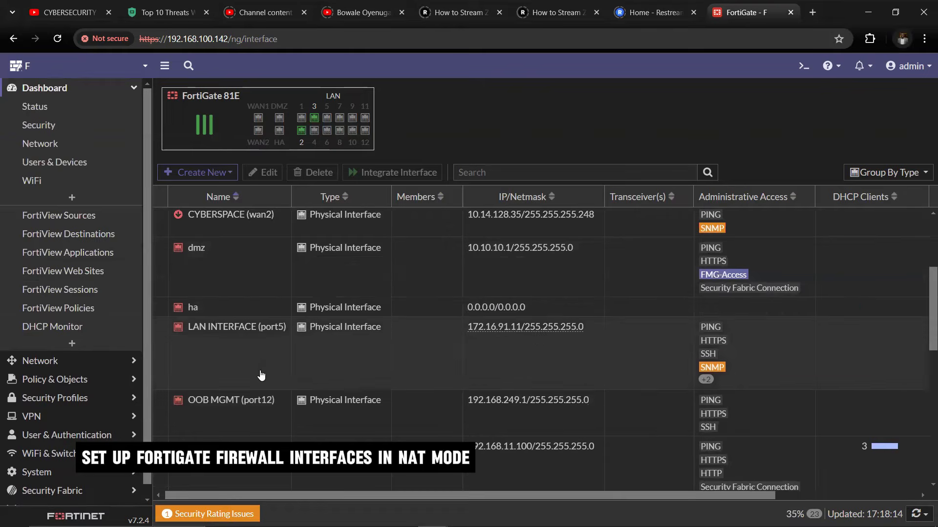
scroll(261, 375, down, 3)
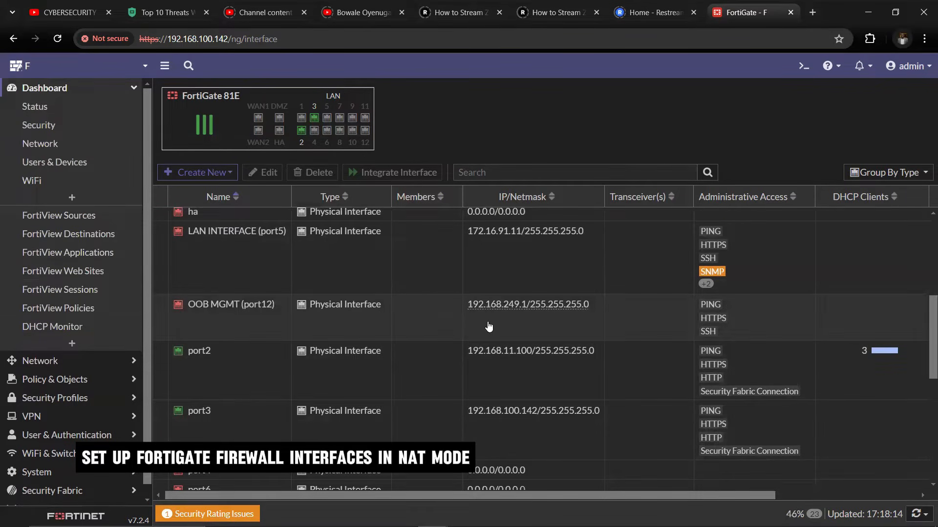
Examine the OOB MGMT (port12) and LAN INTERFACE (port5) entries, including their IP/netmask and administrative access.
click(426, 319)
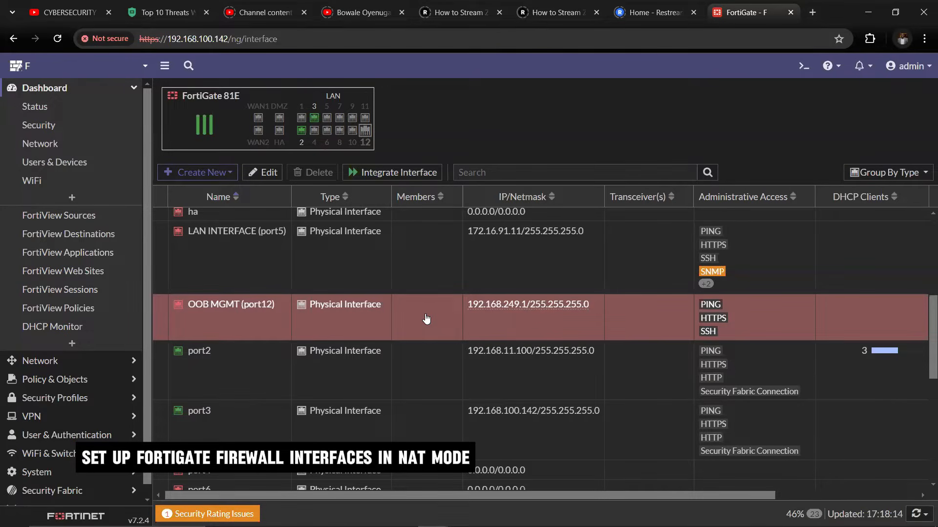
scroll(273, 395, down, 8)
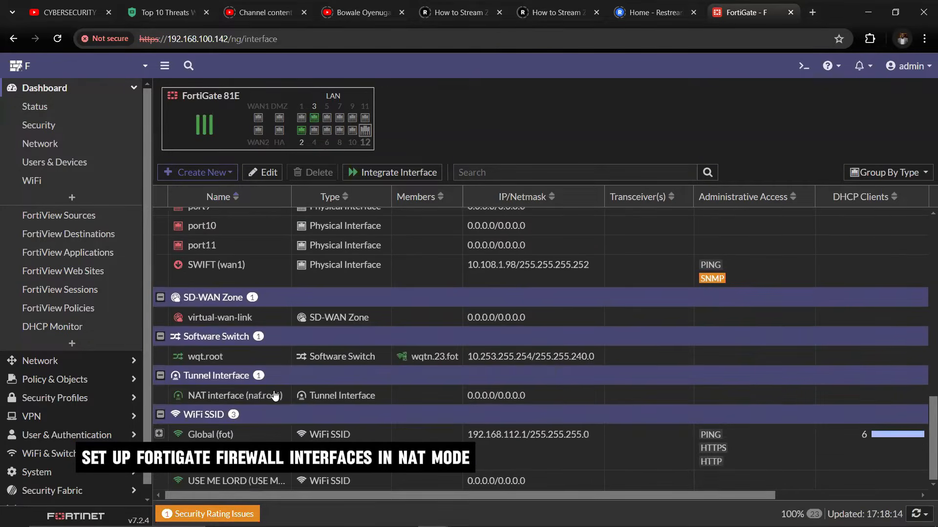
scroll(274, 395, up, 10)
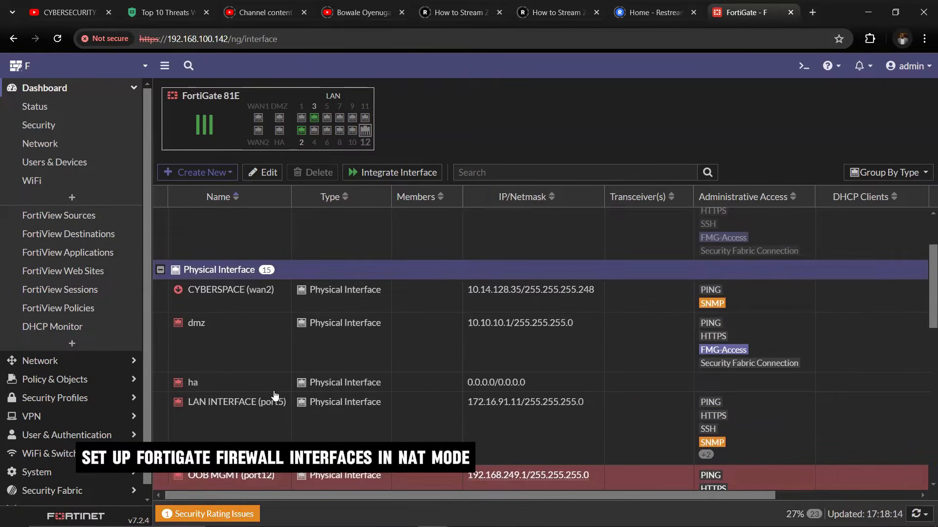
scroll(275, 396, down, 3)
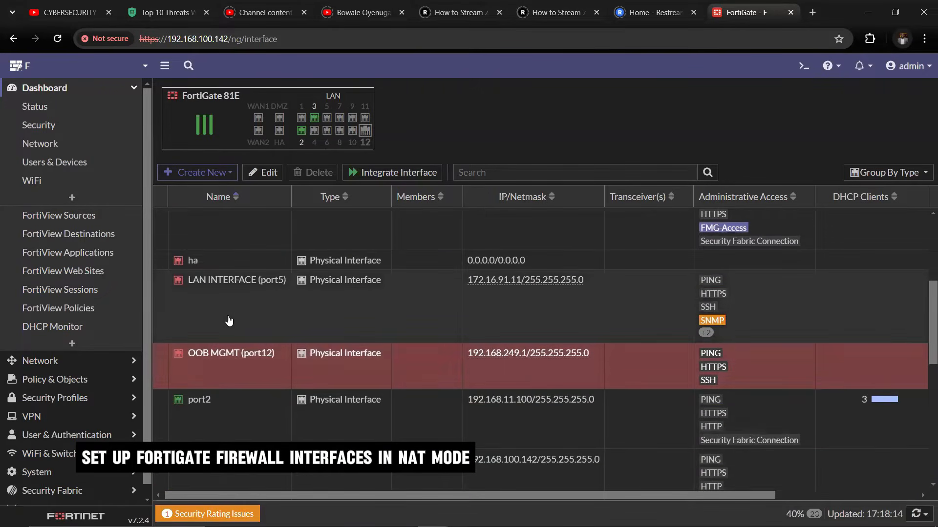
click(229, 320)
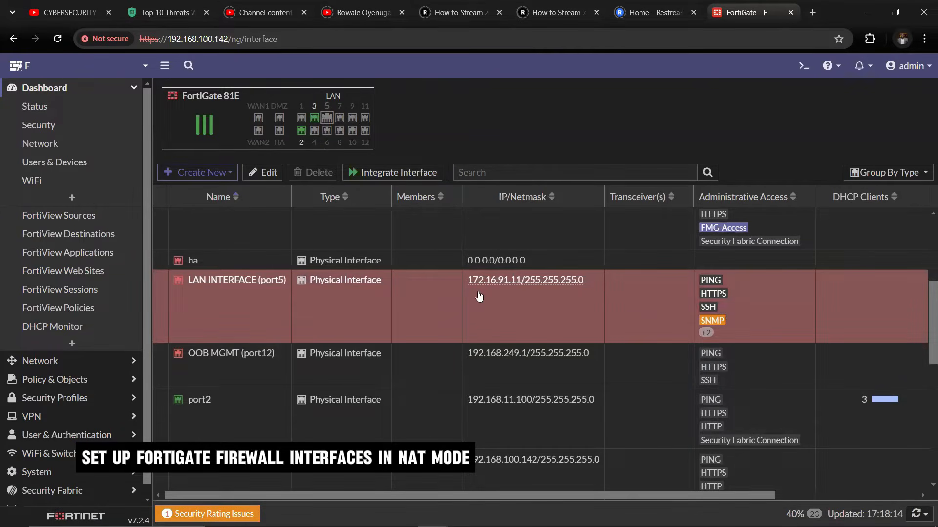
triple_click(517, 293)
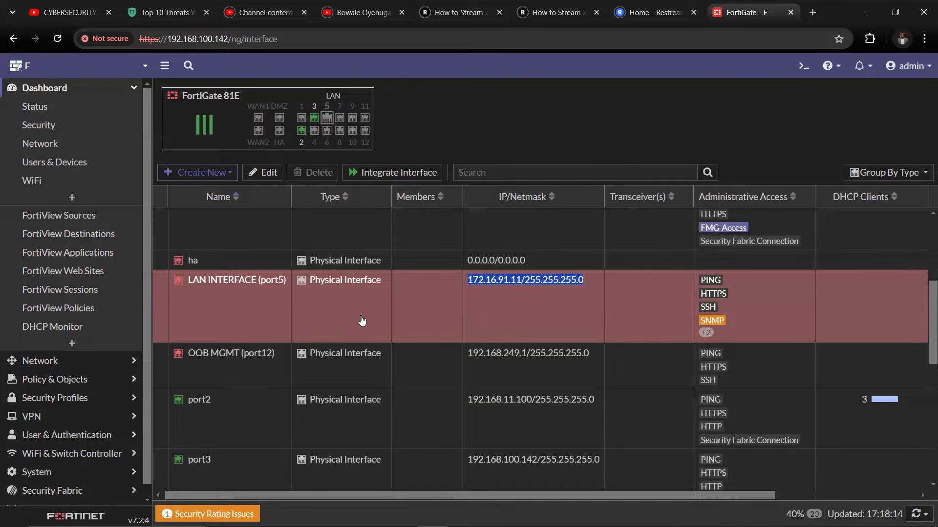
scroll(259, 280, down, 1)
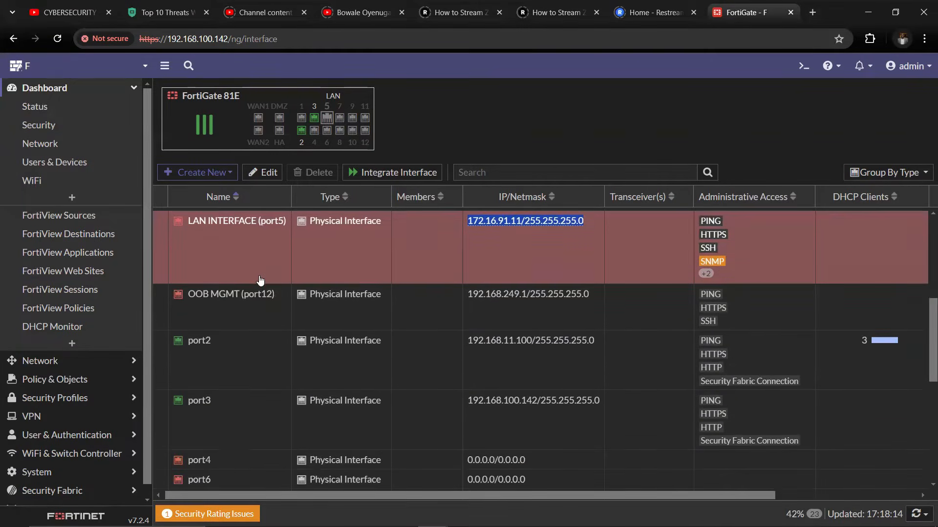
click(352, 289)
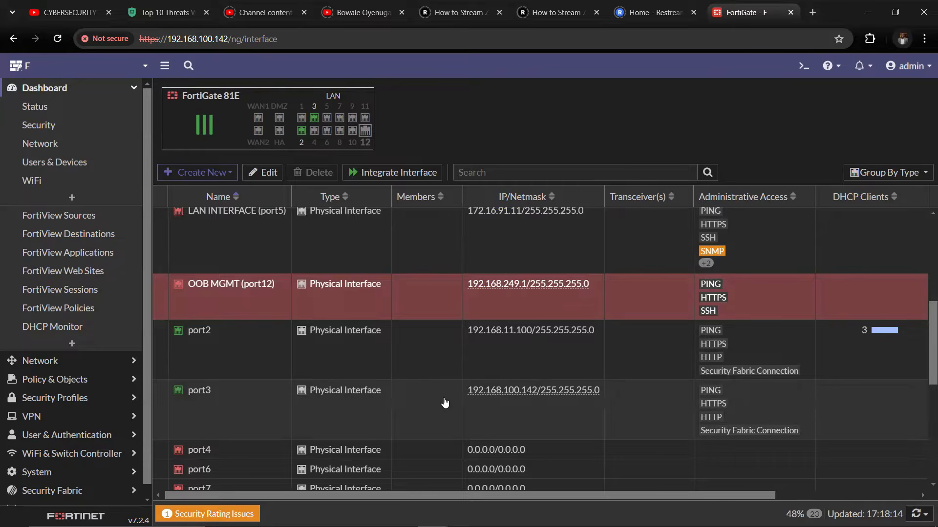
Review the interface list from the aggregate and hardware switch groups down through port2, port3 and the remaining physical ports.
scroll(319, 316, up, 10)
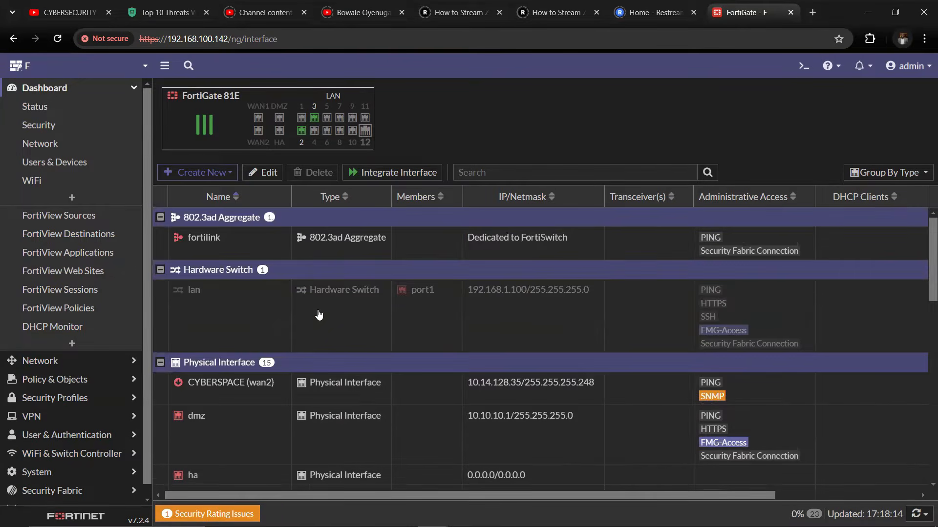
scroll(319, 315, down, 4)
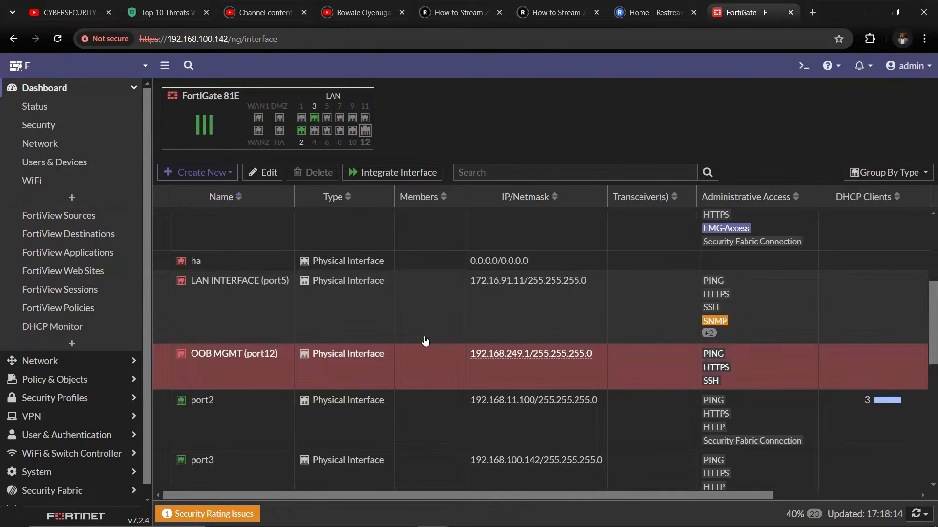
scroll(306, 288, down, 3)
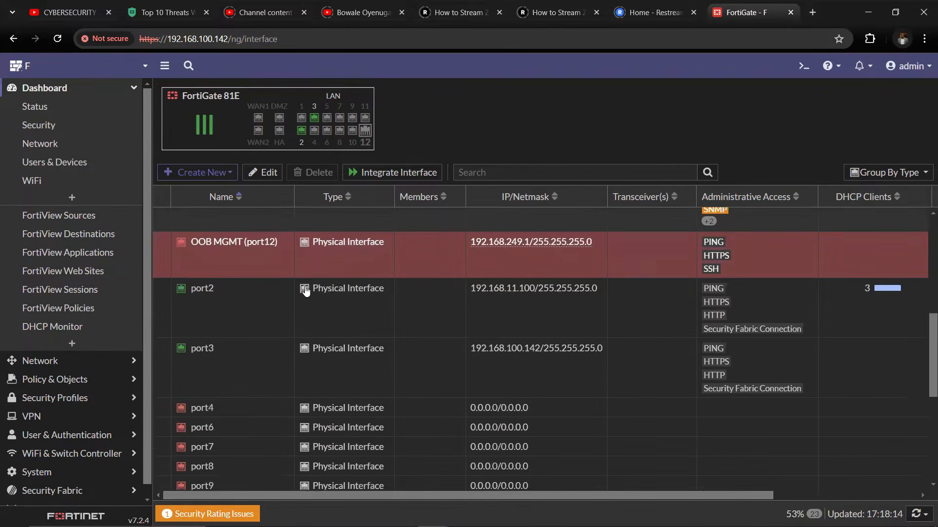
scroll(306, 275, down, 1)
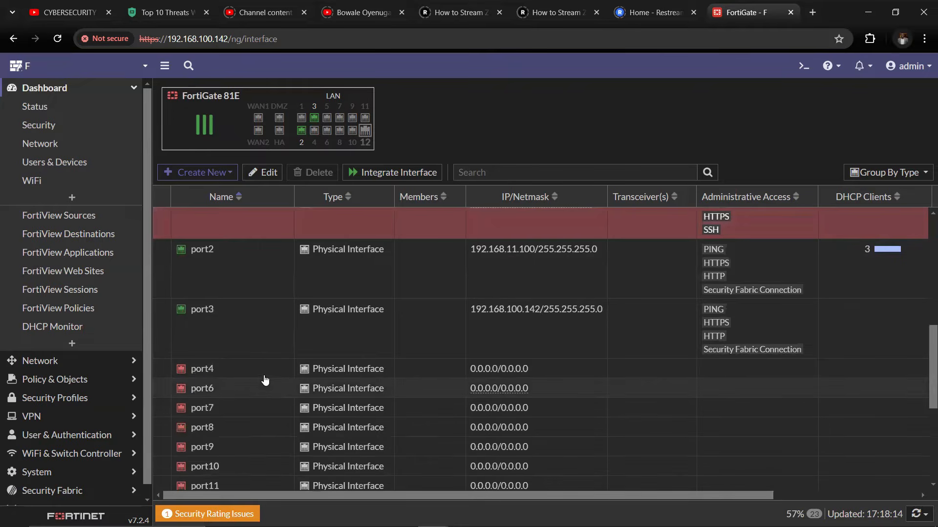
scroll(279, 406, up, 3)
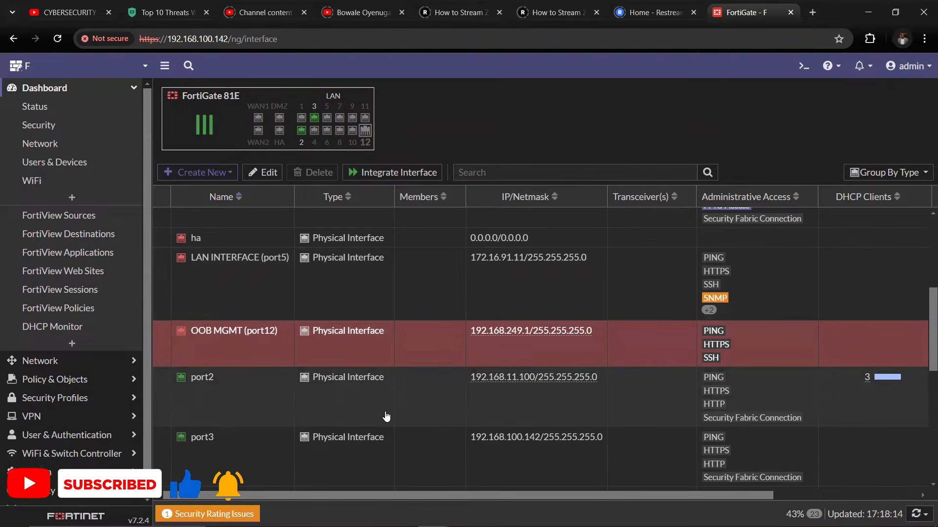
scroll(374, 360, up, 2)
scroll(374, 360, down, 2)
scroll(375, 360, right, 1)
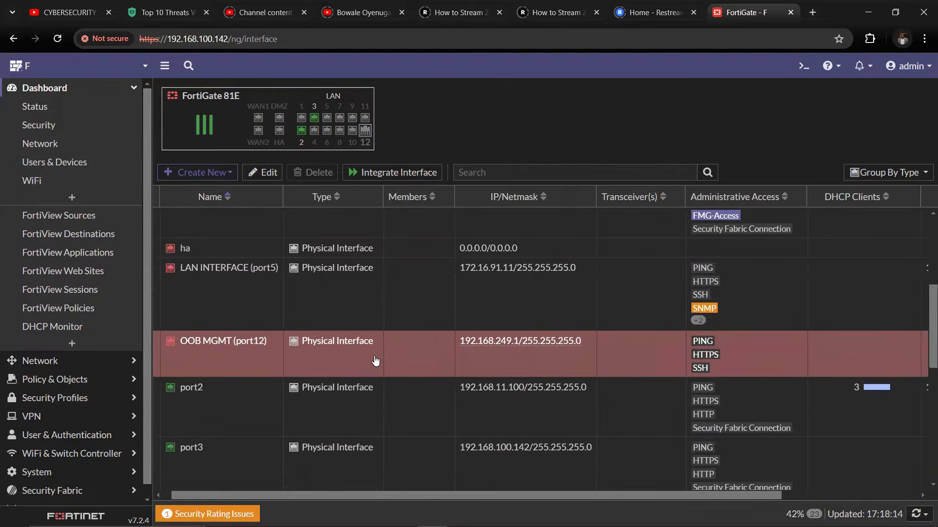
scroll(375, 360, left, 1)
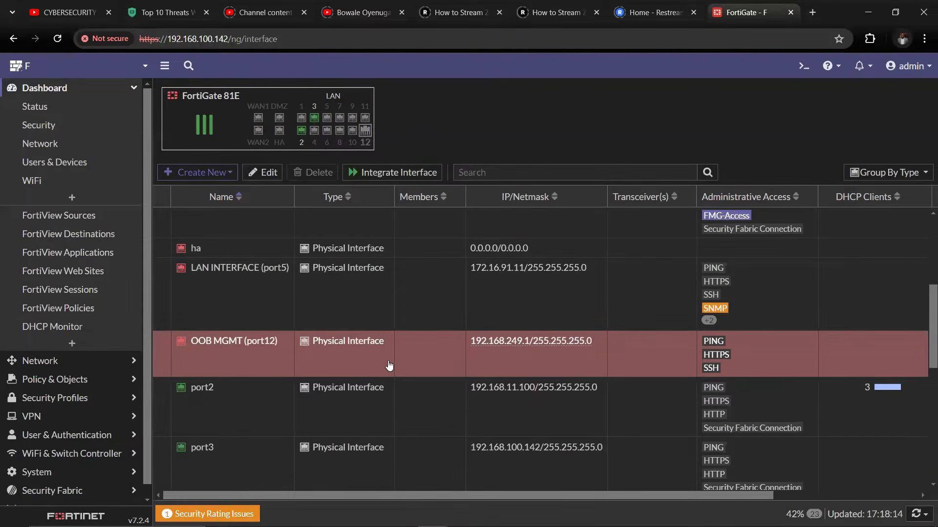
scroll(388, 365, up, 3)
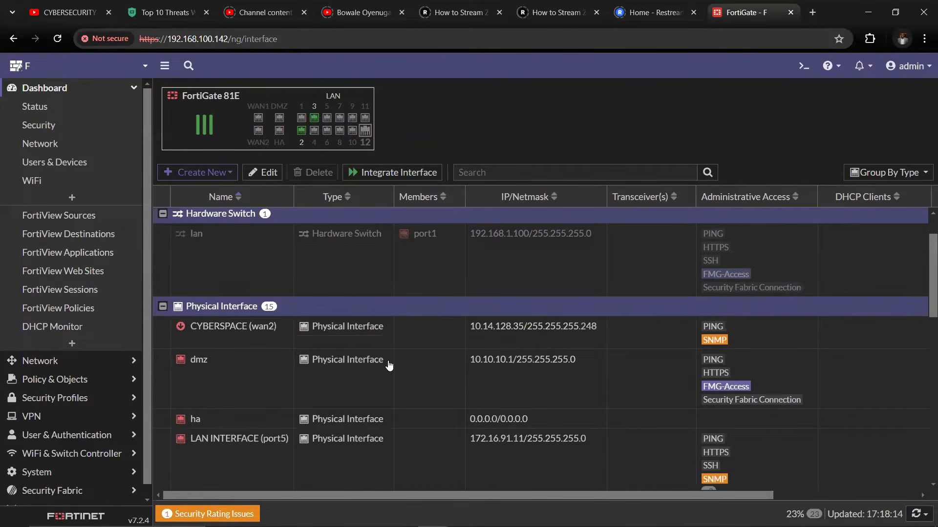
scroll(389, 365, down, 4)
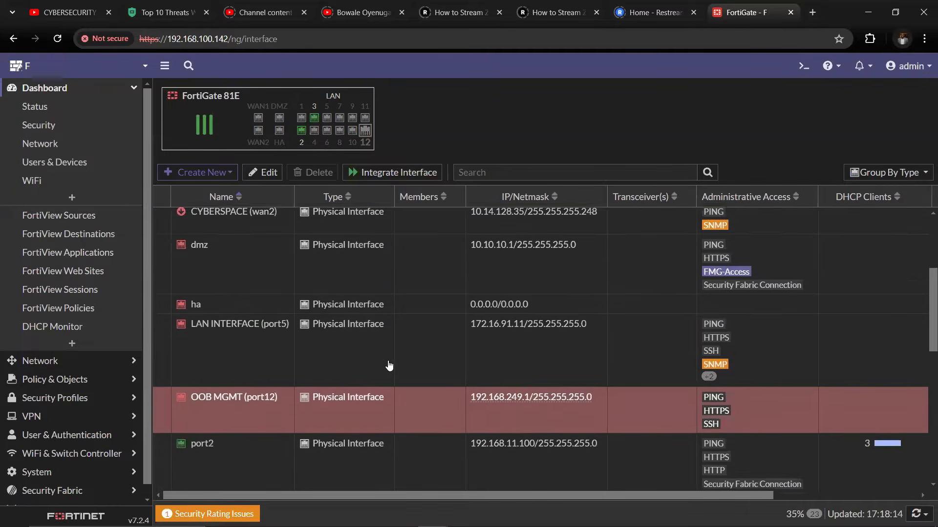
scroll(389, 365, right, 1)
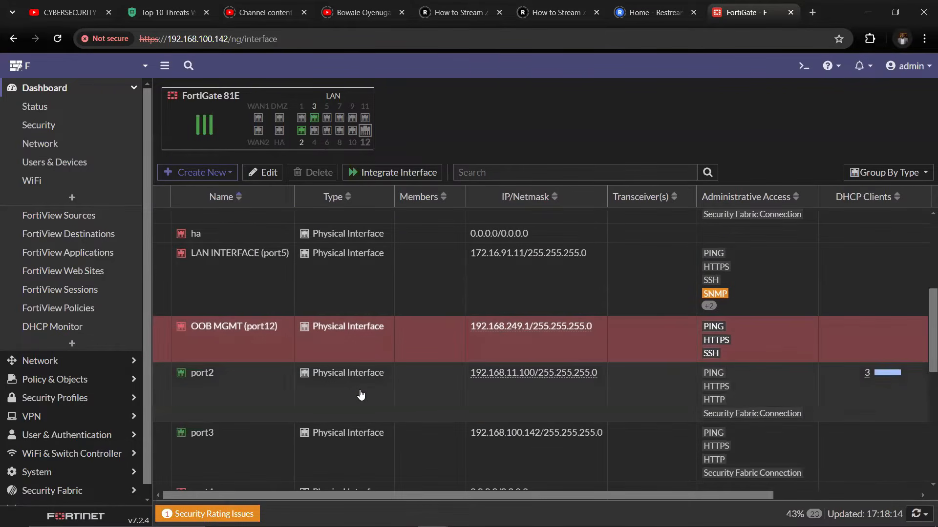
scroll(362, 398, down, 2)
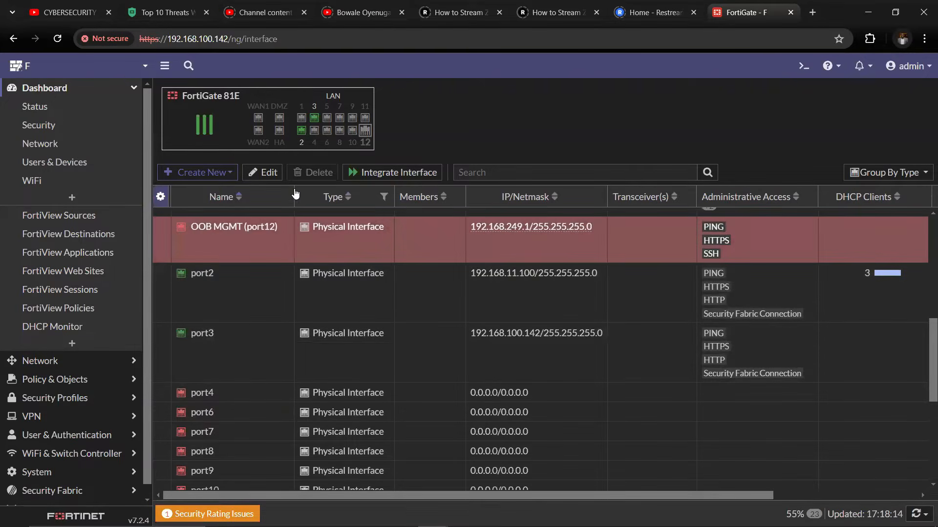
Open the port2 physical interface for editing and select LAN as its role.
mouse_move(300, 134)
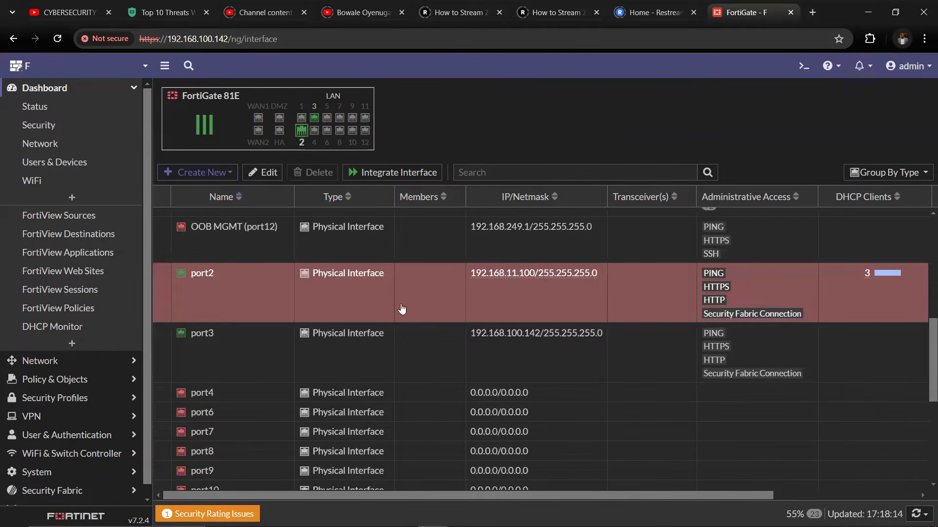
double_click(271, 303)
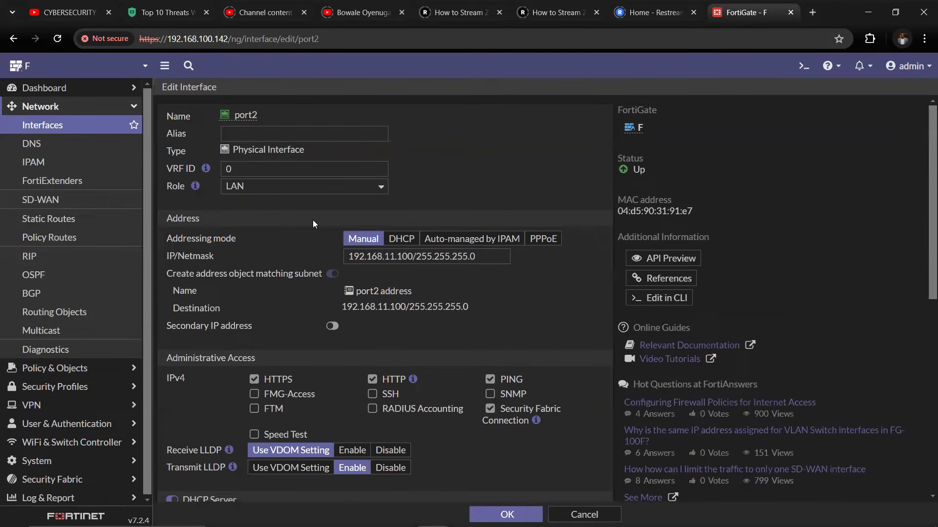
click(242, 188)
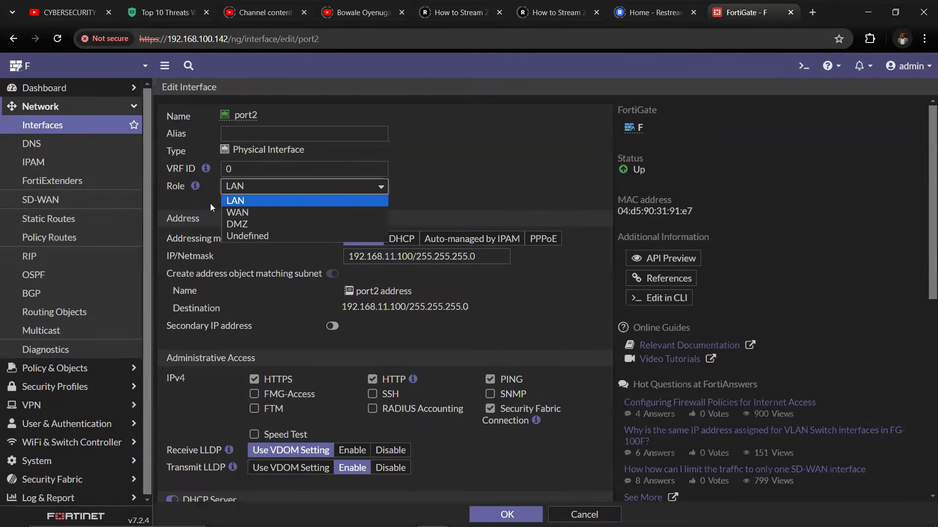
click(232, 202)
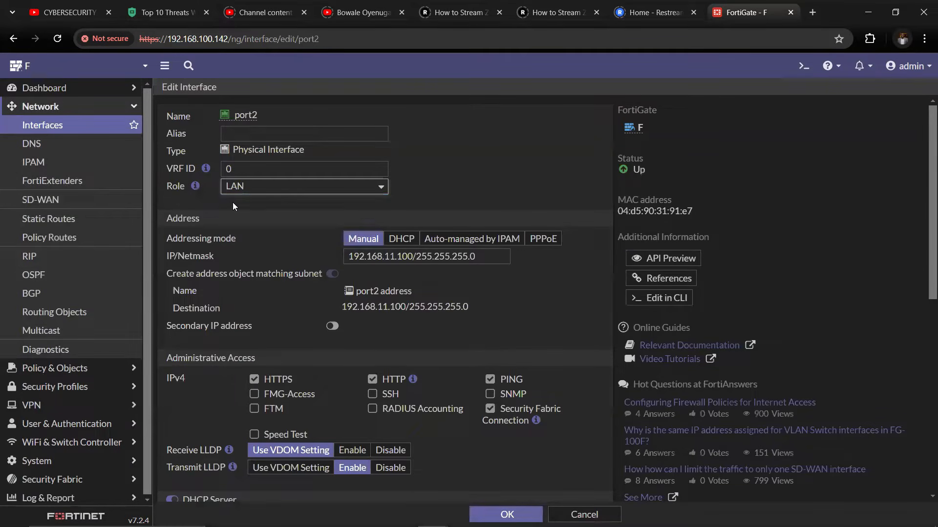
click(263, 191)
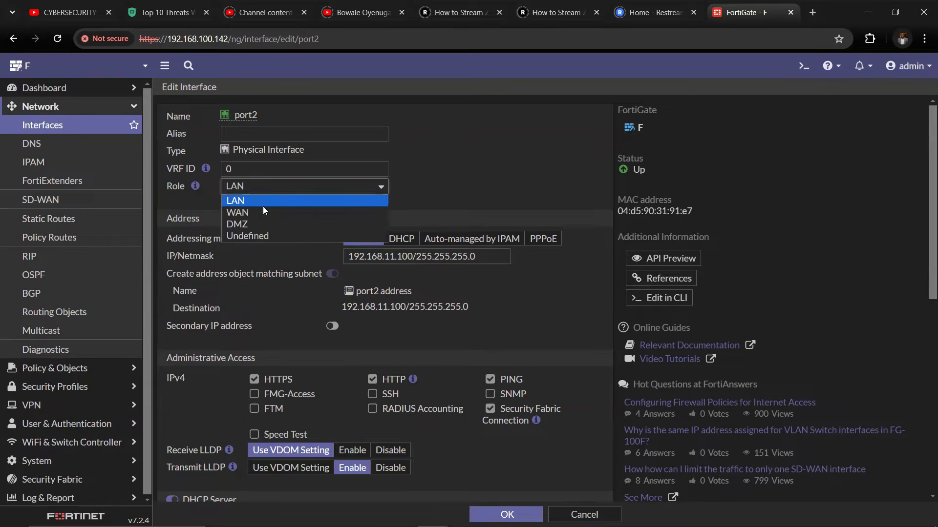
click(253, 202)
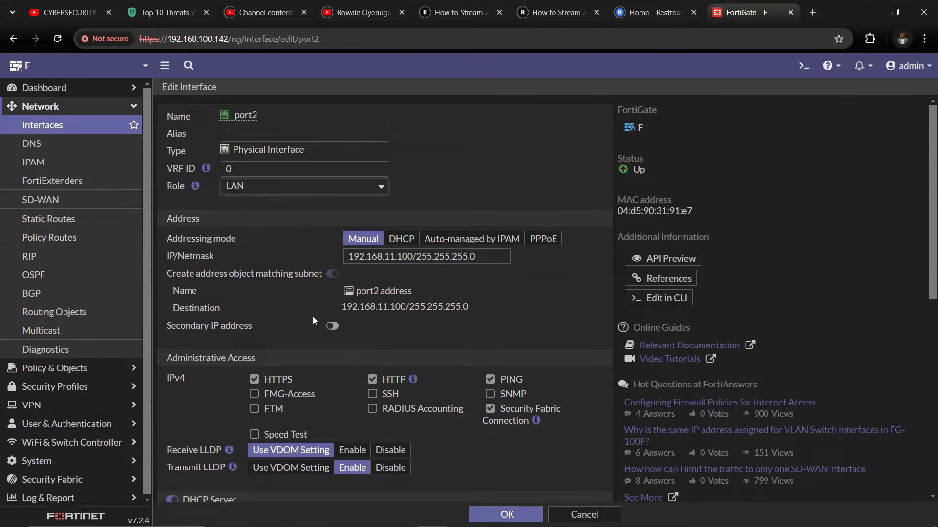
Examine port2's addressing mode, IP/netmask, administrative access and DHCP server settings.
scroll(313, 317, down, 2)
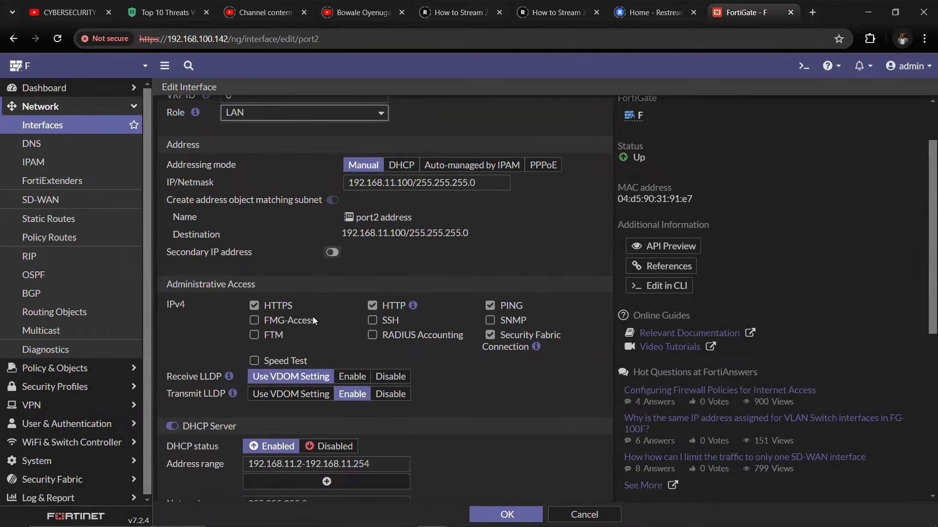
scroll(312, 316, up, 1)
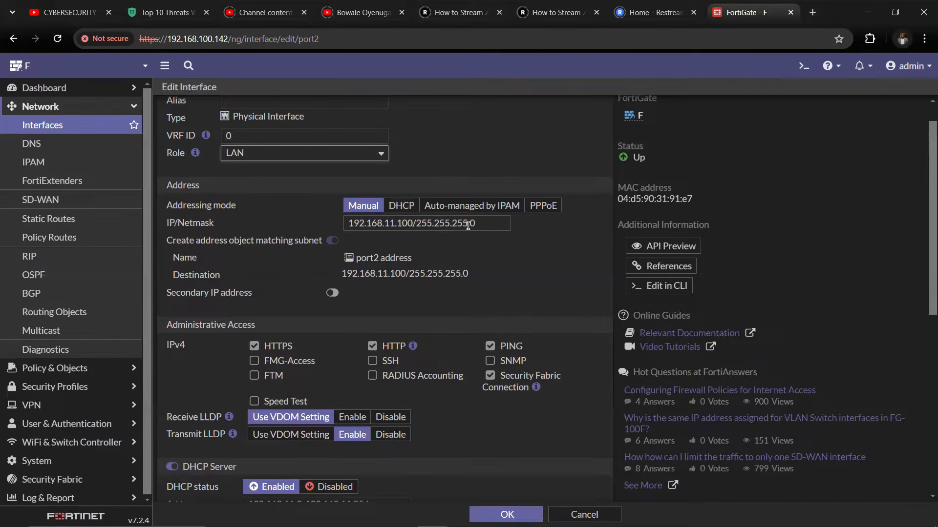
drag(473, 225, 358, 230)
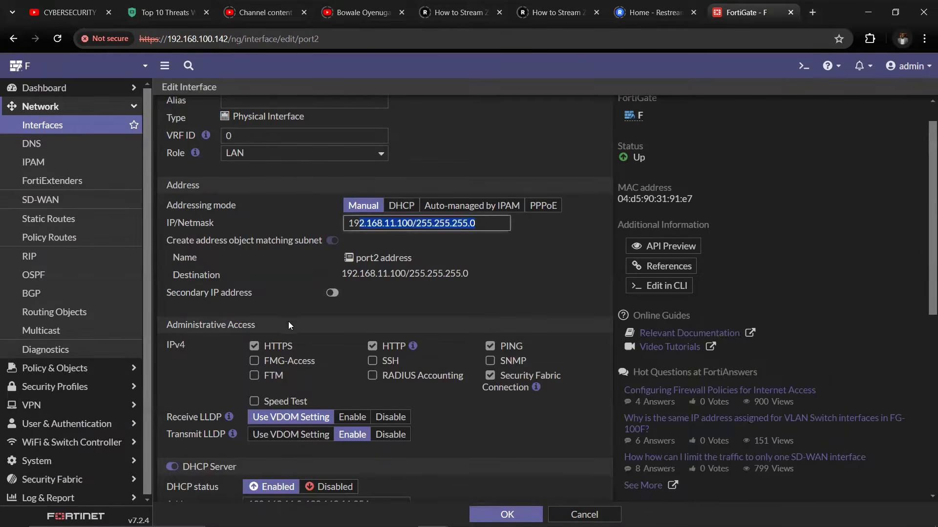
Turn off HTTP administrative access for port2, keeping HTTPS, PING and Security Fabric Connection allowed.
scroll(288, 321, down, 1)
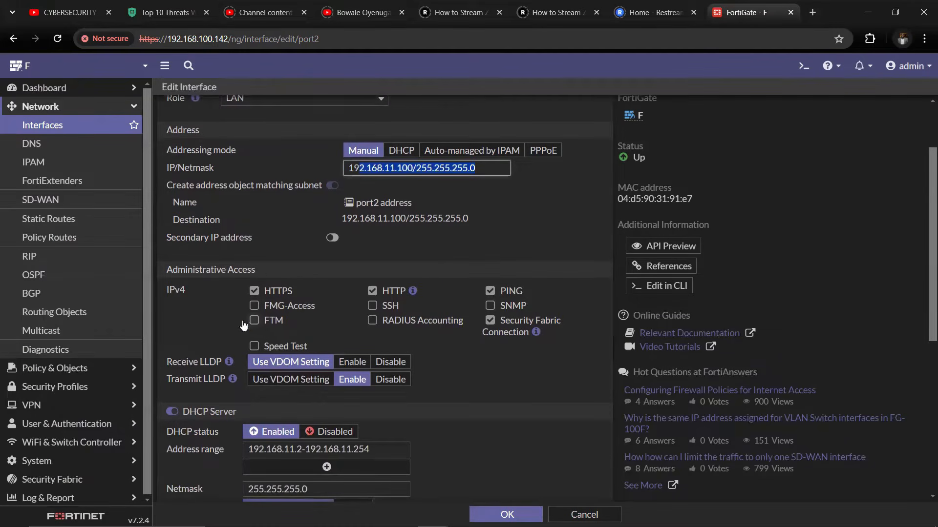
scroll(346, 299, down, 1)
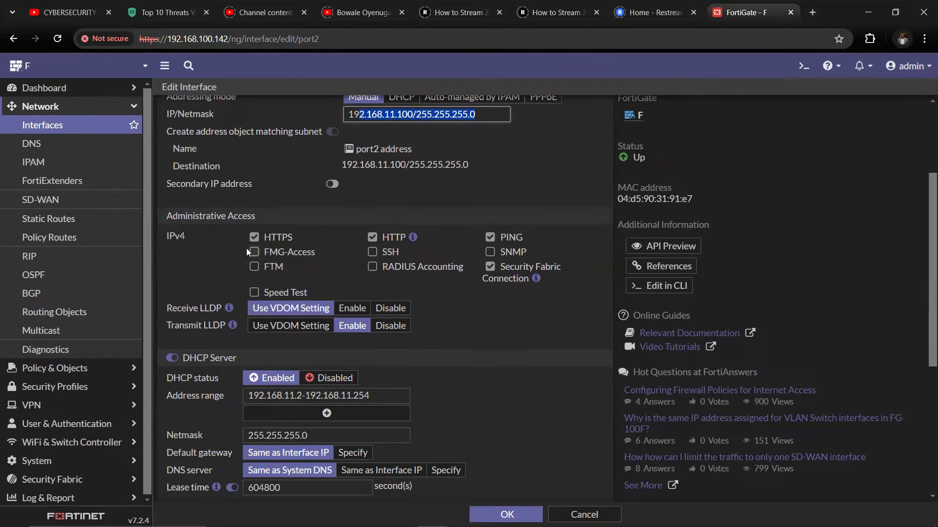
mouse_move(414, 240)
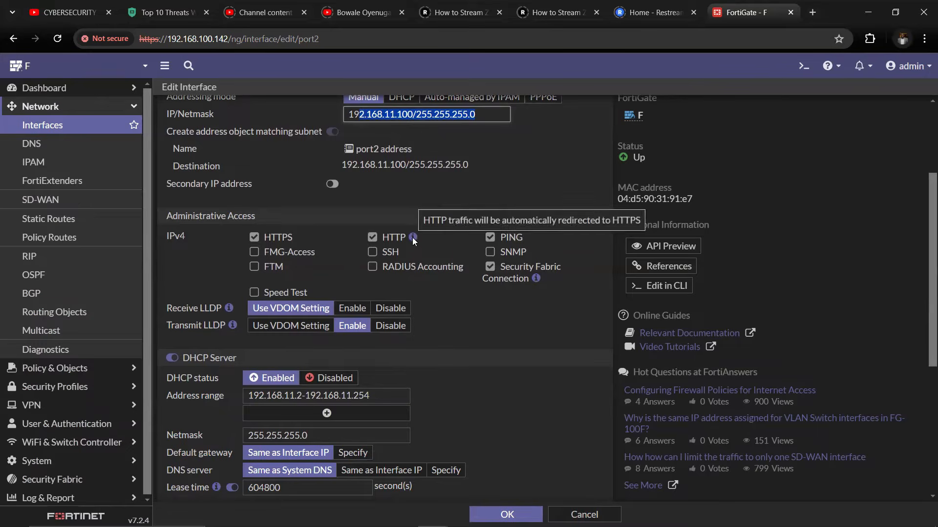
click(372, 238)
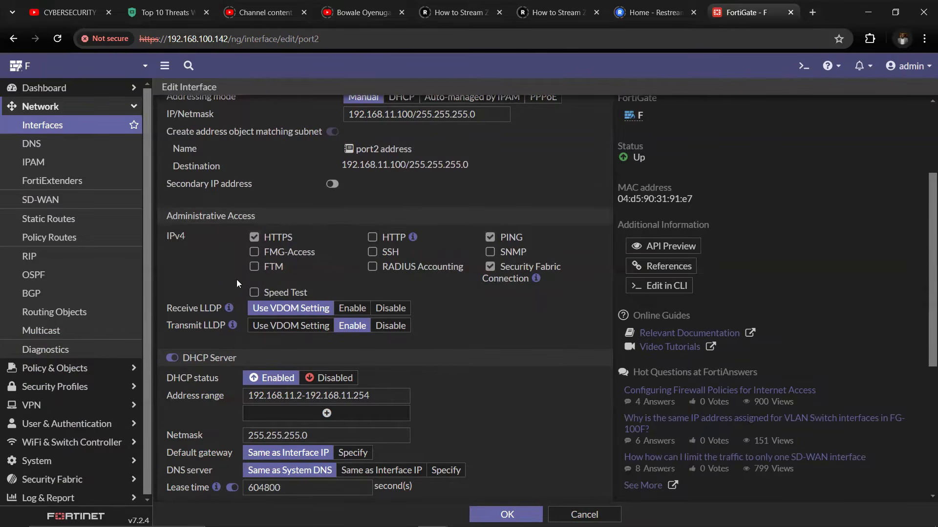
click(147, 44)
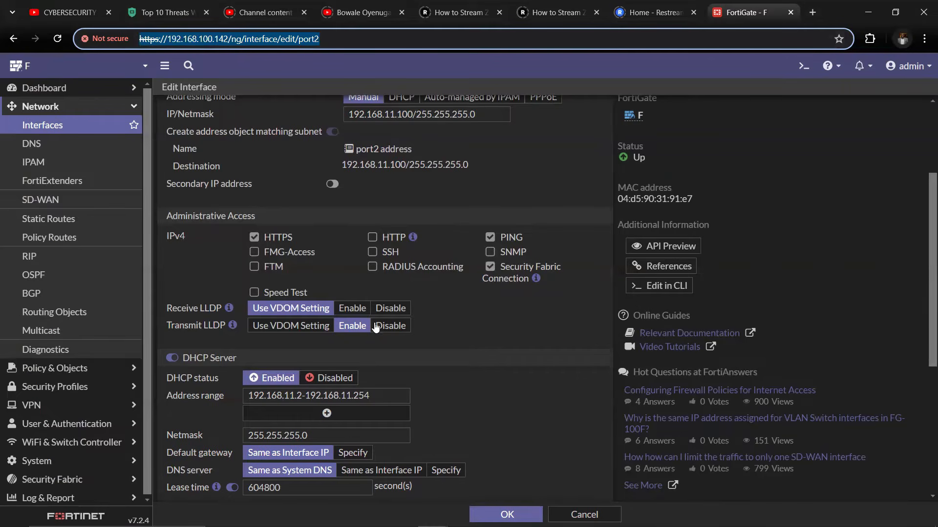
Switch port2's Transmit LLDP to Use VDOM Setting and return it to Enable.
scroll(375, 327, down, 2)
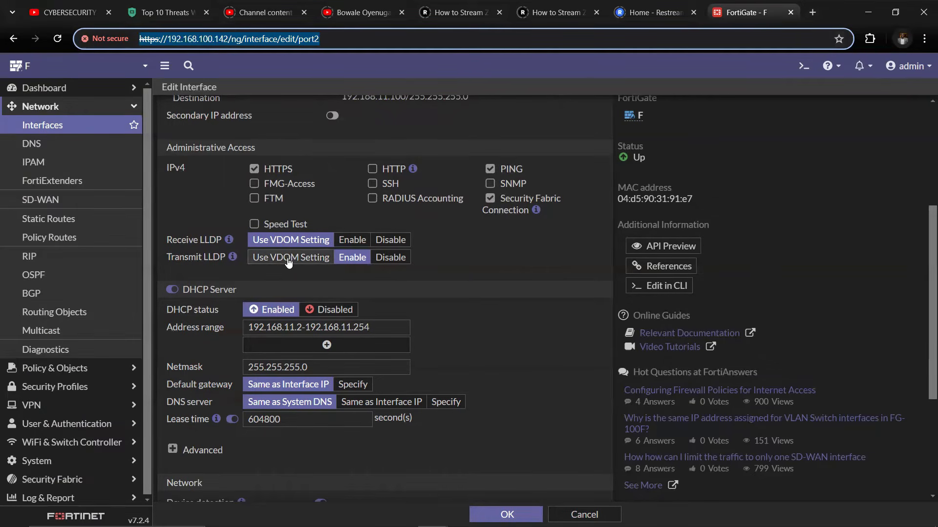
click(313, 258)
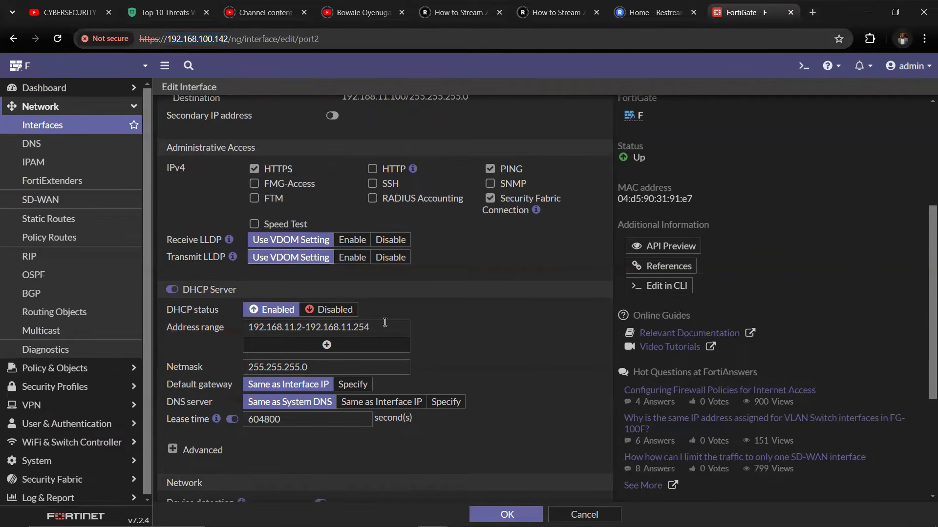
click(352, 261)
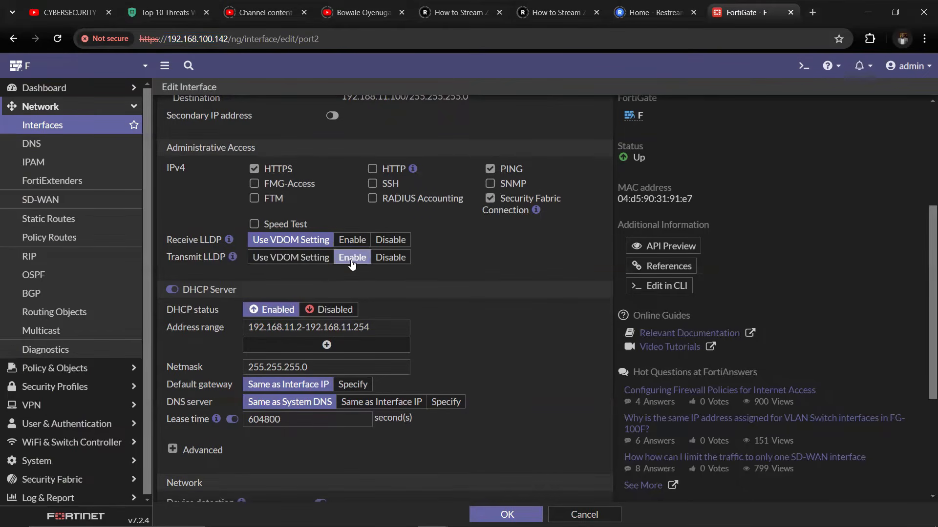
Review port2's edit form from its name and role through the address, DHCP server, network and miscellaneous settings.
scroll(435, 296, down, 2)
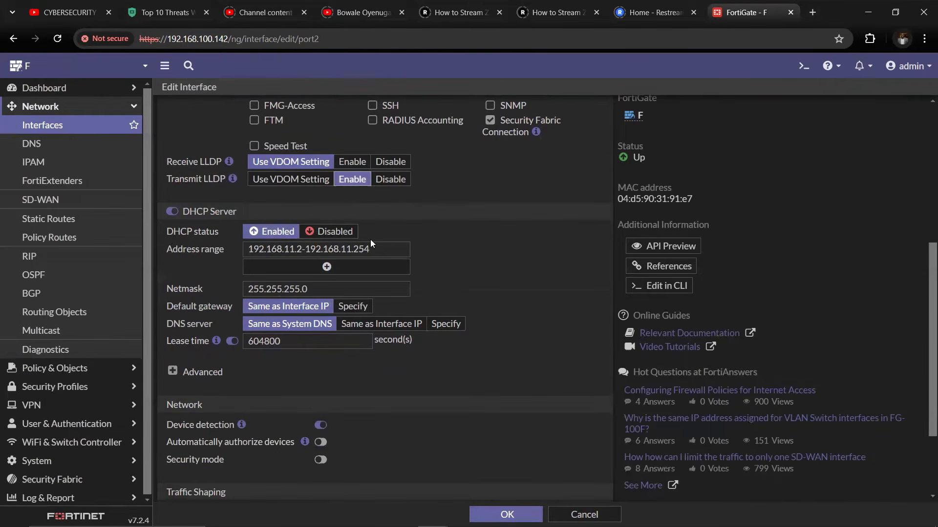
scroll(370, 240, up, 5)
scroll(370, 239, up, 2)
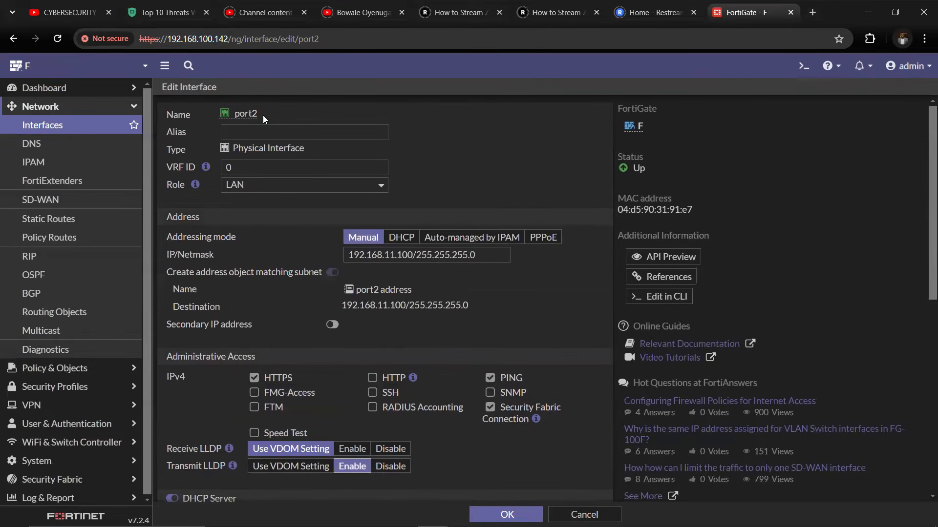
scroll(265, 330, down, 5)
scroll(265, 330, down, 2)
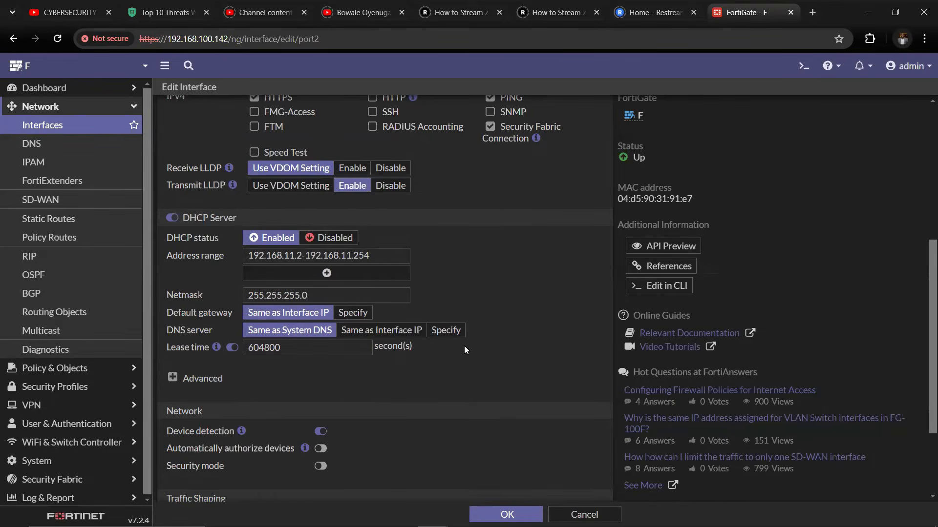
scroll(465, 348, down, 3)
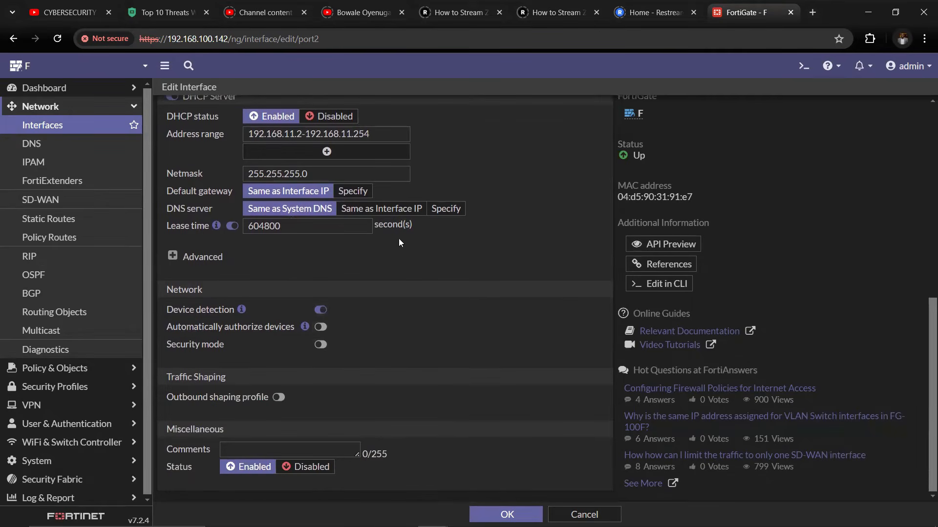
scroll(459, 225, up, 7)
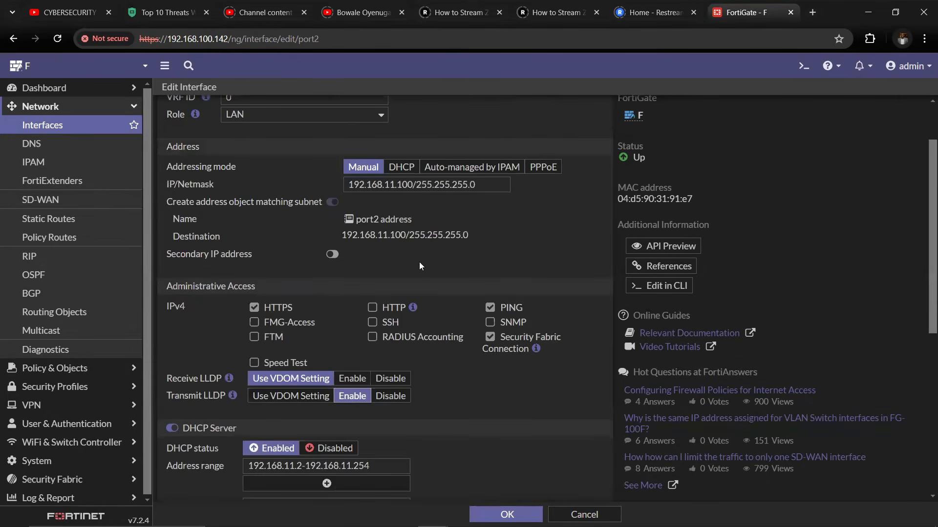
scroll(412, 227, down, 7)
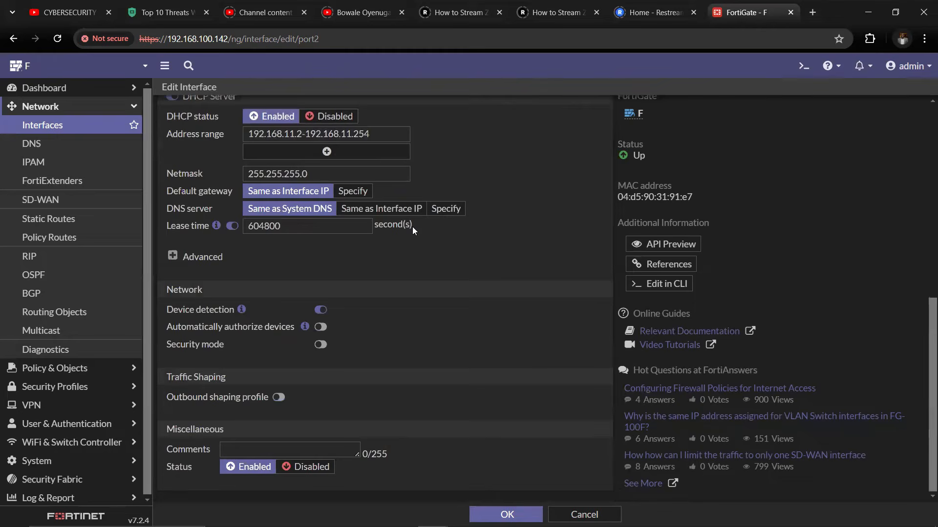
Enable port2's security mode to view the Captive Portal options, disable it again, and return to the interface list without saving.
mouse_move(239, 310)
click(321, 345)
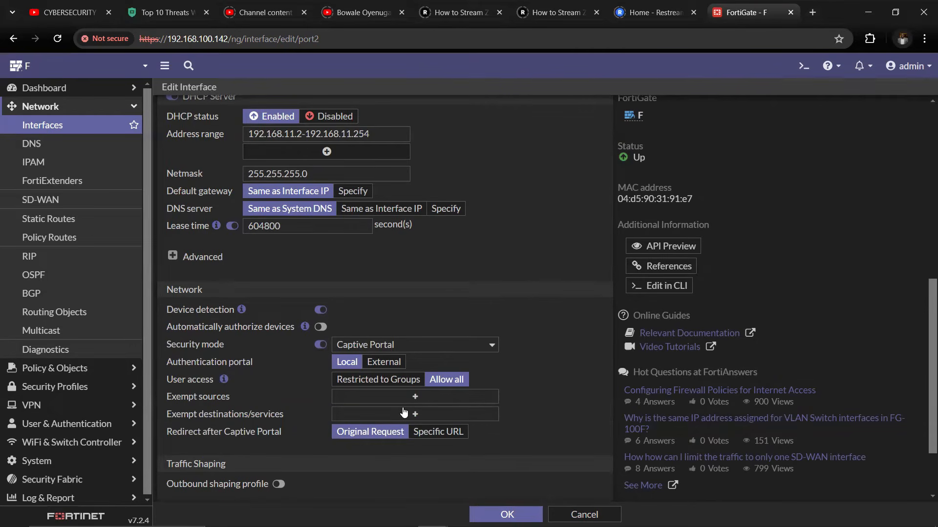
click(321, 344)
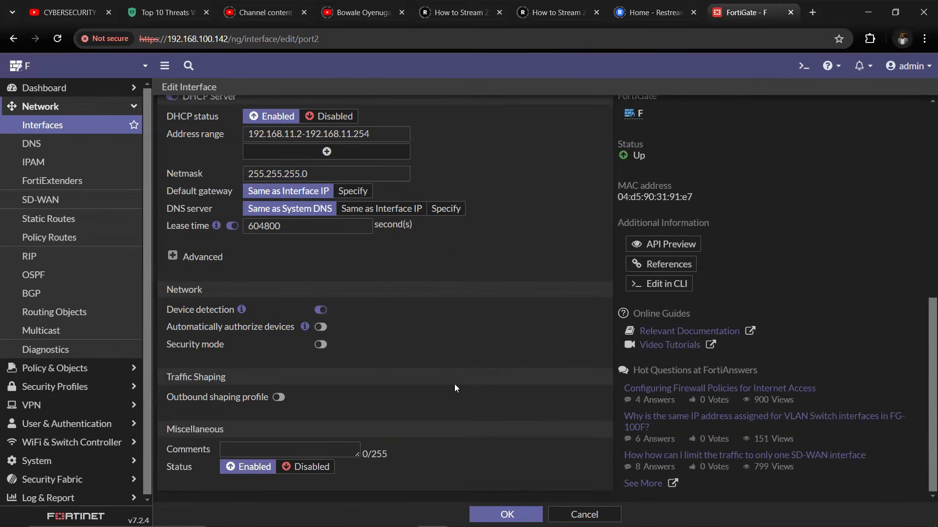
scroll(453, 253, up, 8)
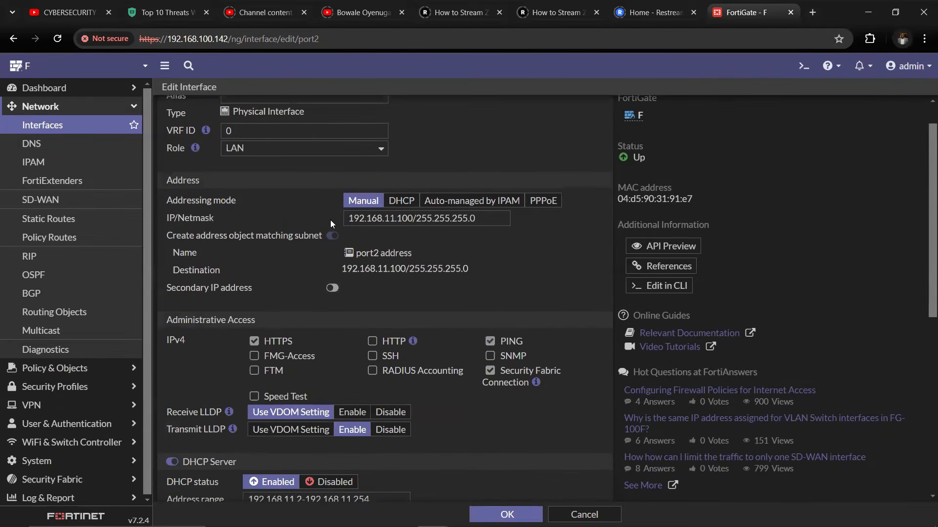
scroll(330, 219, up, 1)
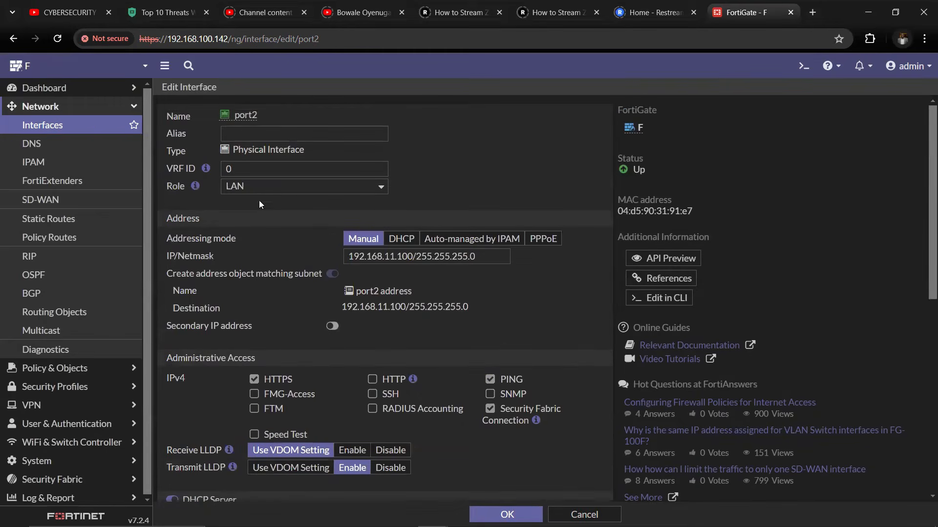
click(46, 125)
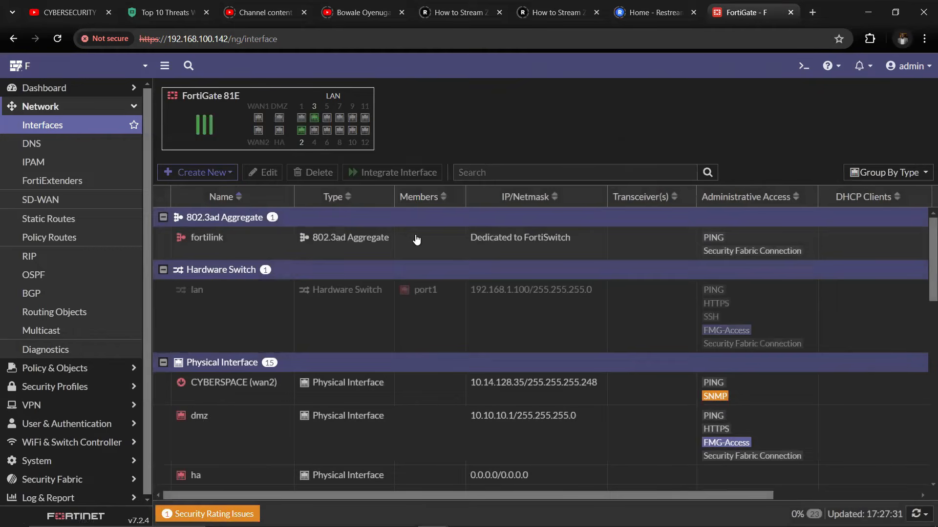
Open the port3 physical interface for editing and set its role to WAN.
scroll(429, 357, down, 3)
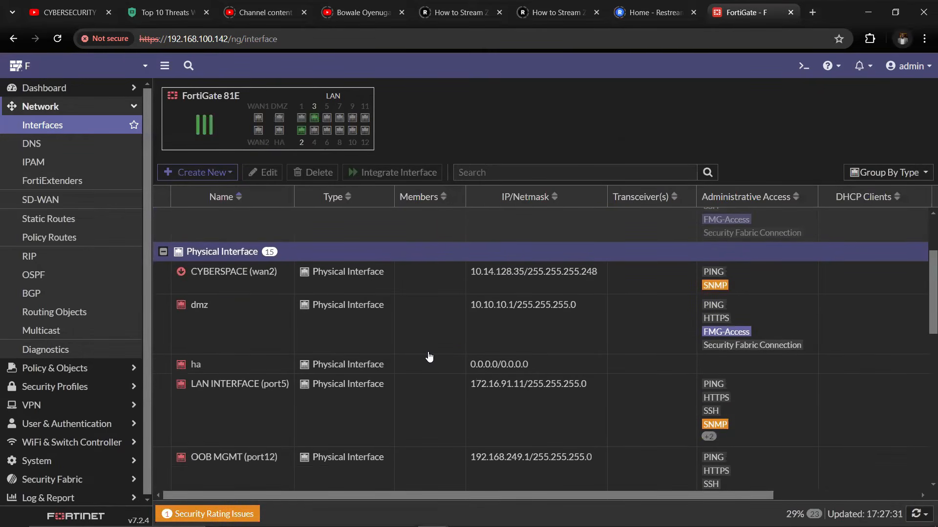
scroll(429, 357, down, 6)
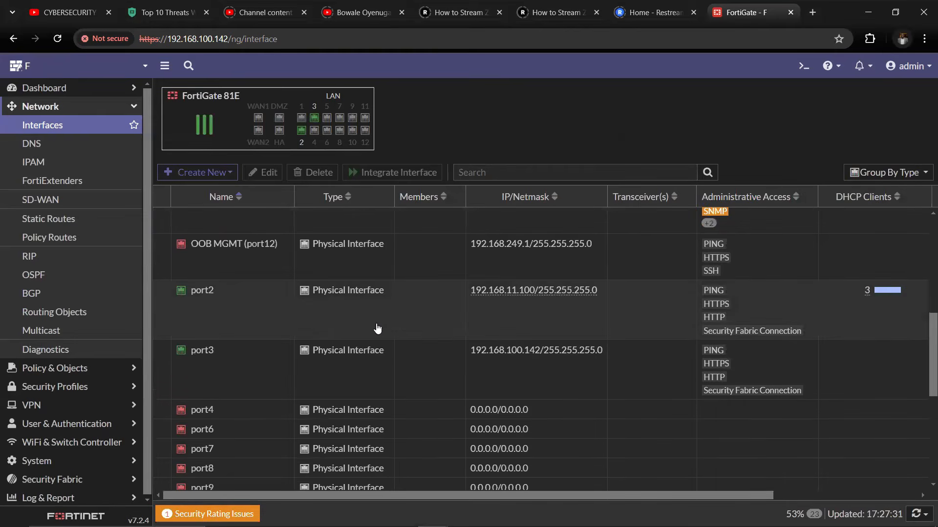
click(377, 328)
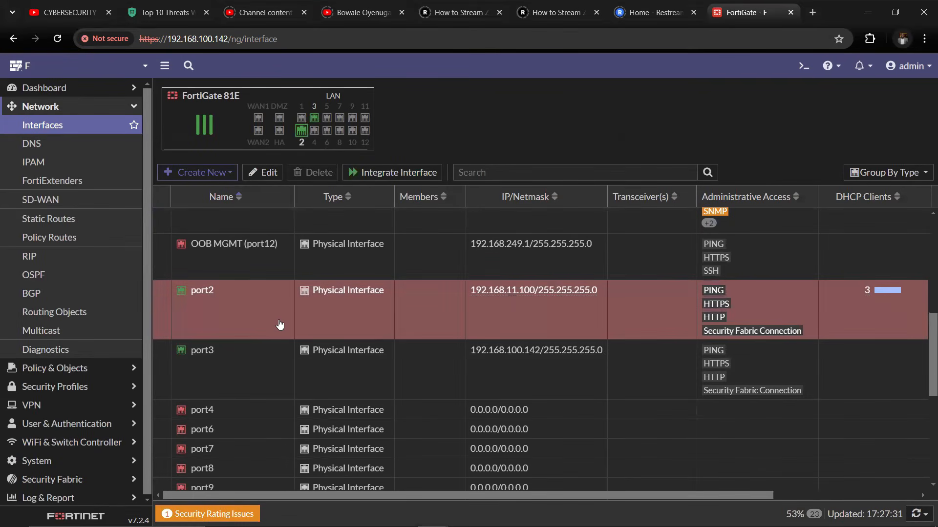
click(306, 383)
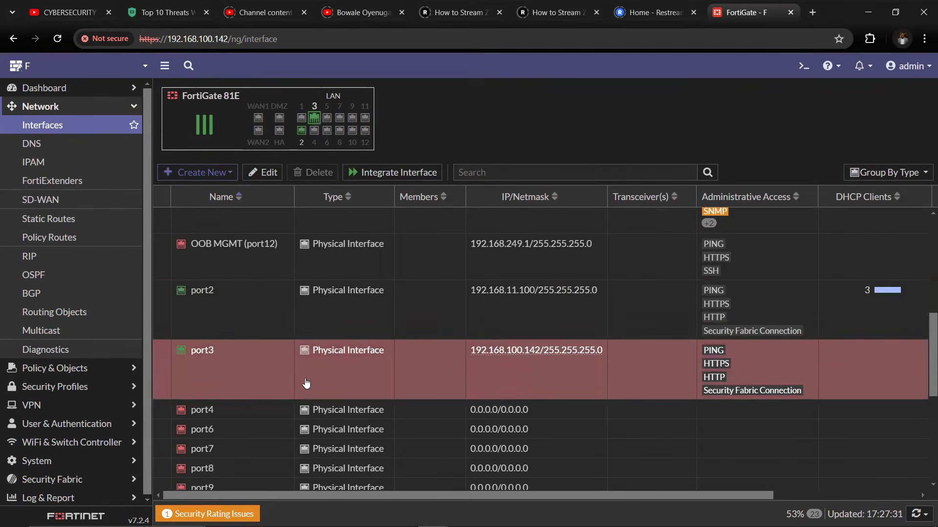
double_click(306, 384)
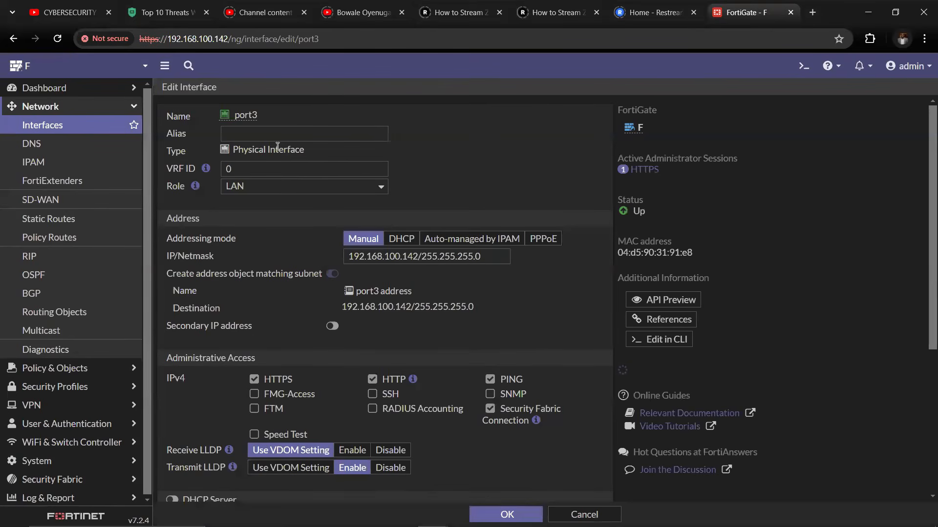
click(279, 192)
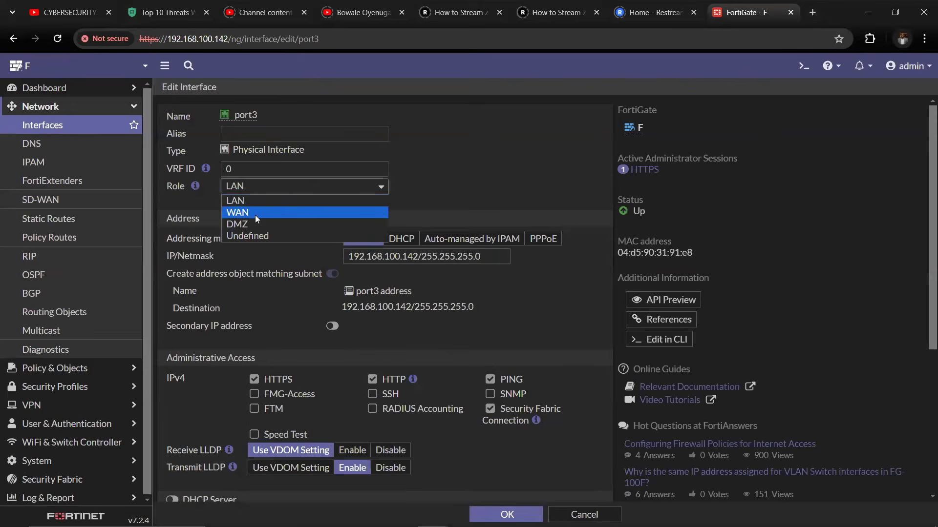
click(255, 215)
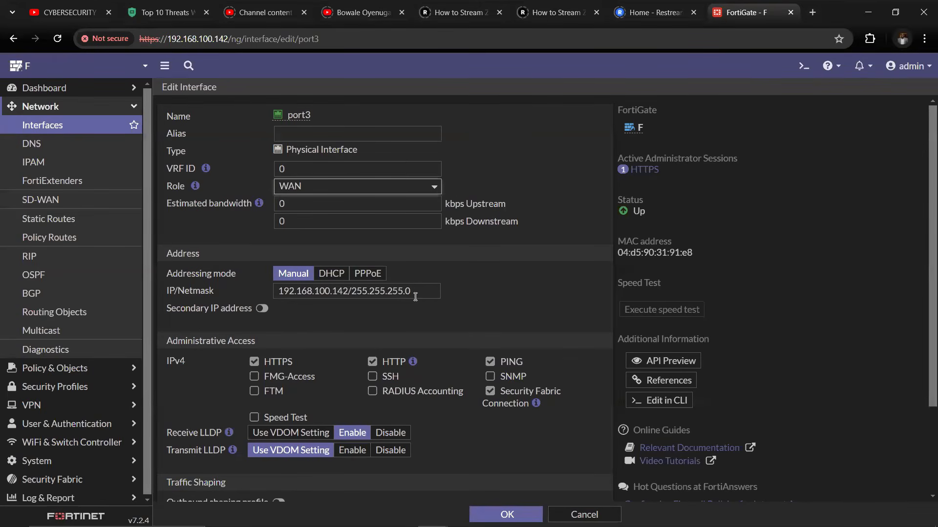
Turn off HTTPS and HTTP administrative access on port3.
drag(410, 293, 292, 310)
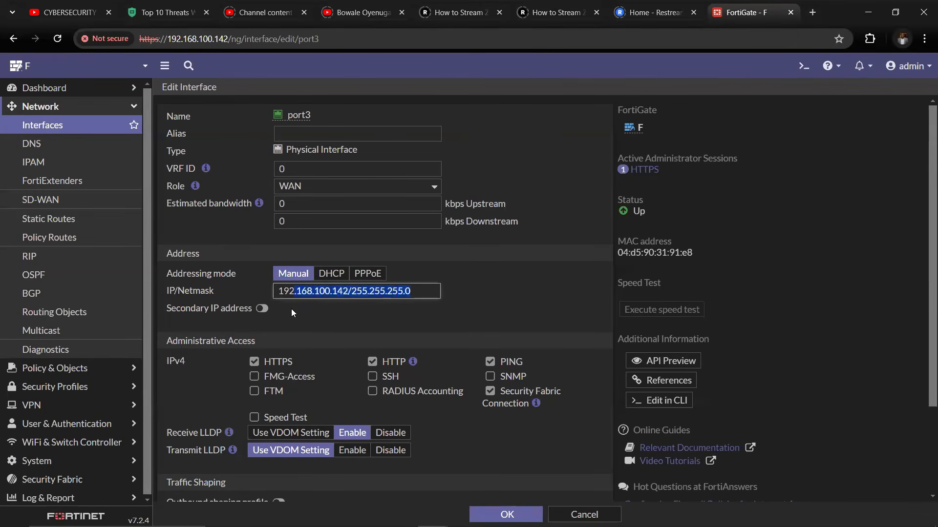
scroll(291, 308, down, 3)
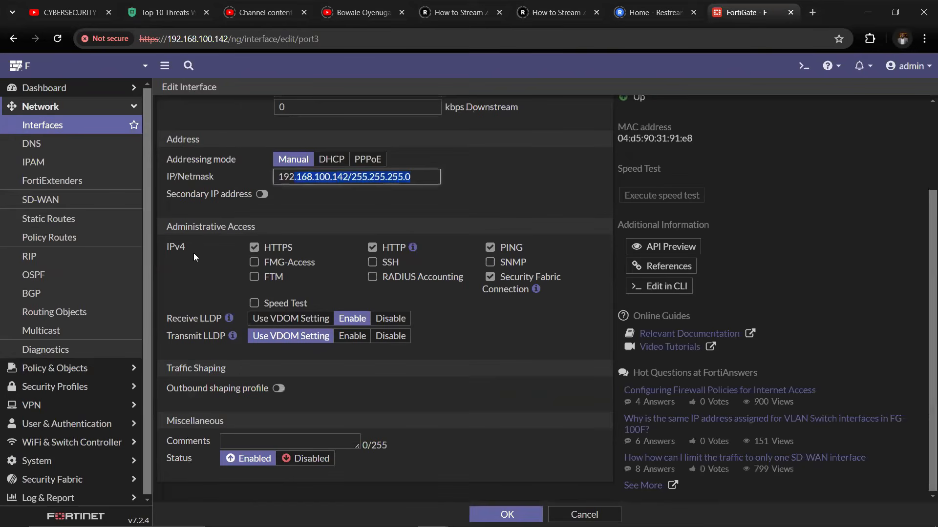
click(254, 247)
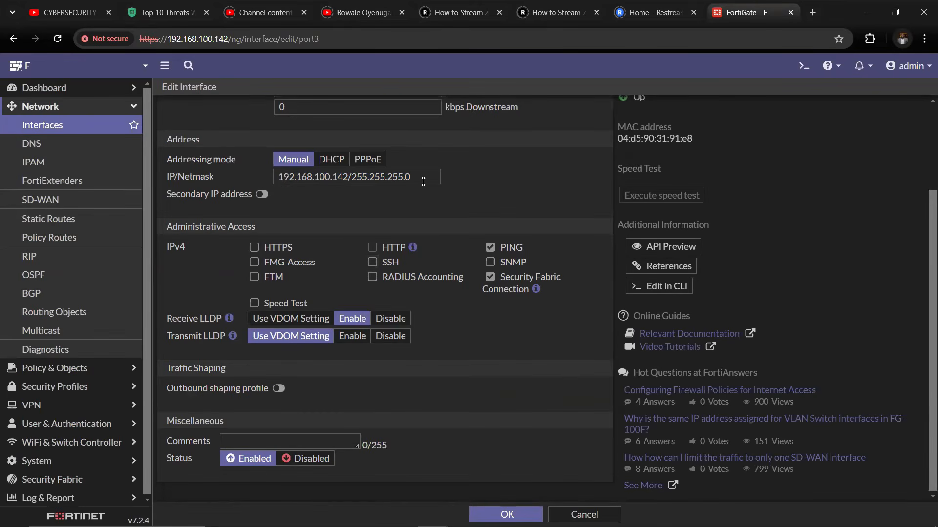
drag(423, 180, 321, 181)
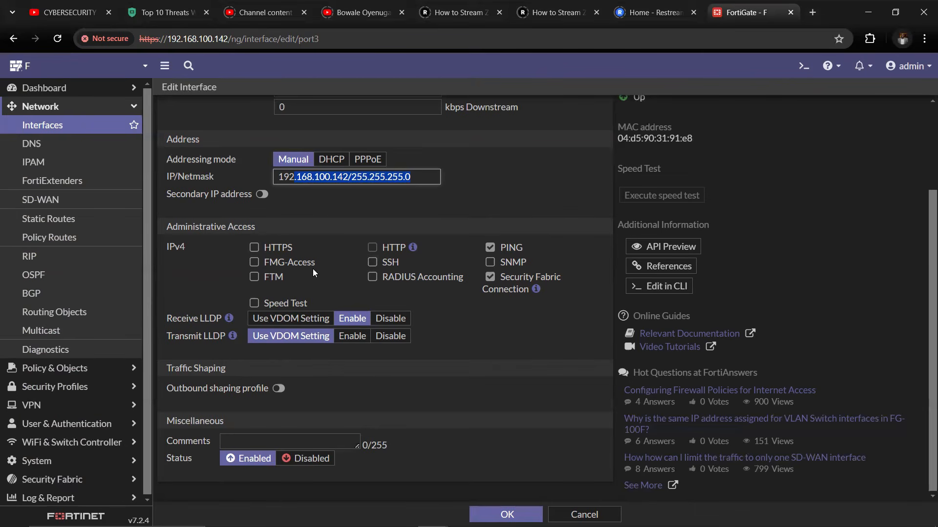
Review port3's settings, save them, and confirm continuing despite the admin session connected on the interface.
scroll(313, 271, up, 3)
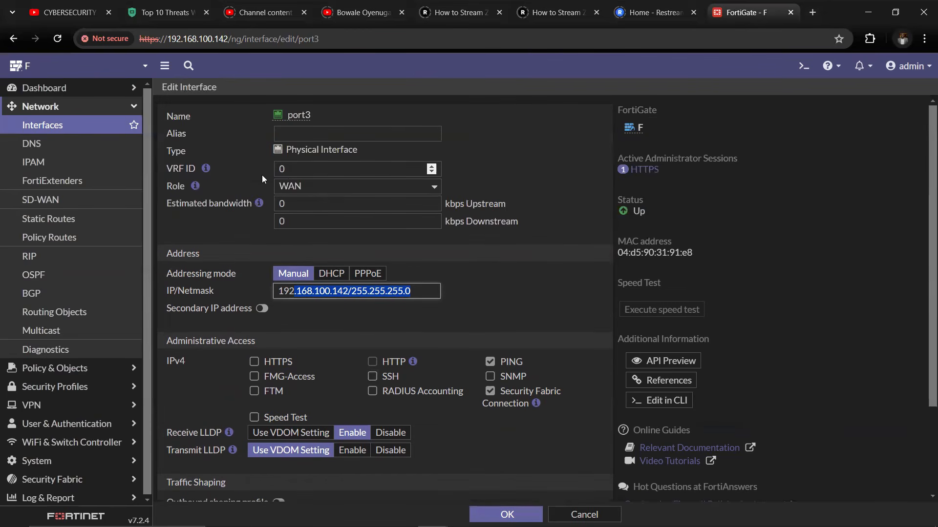
scroll(359, 283, down, 2)
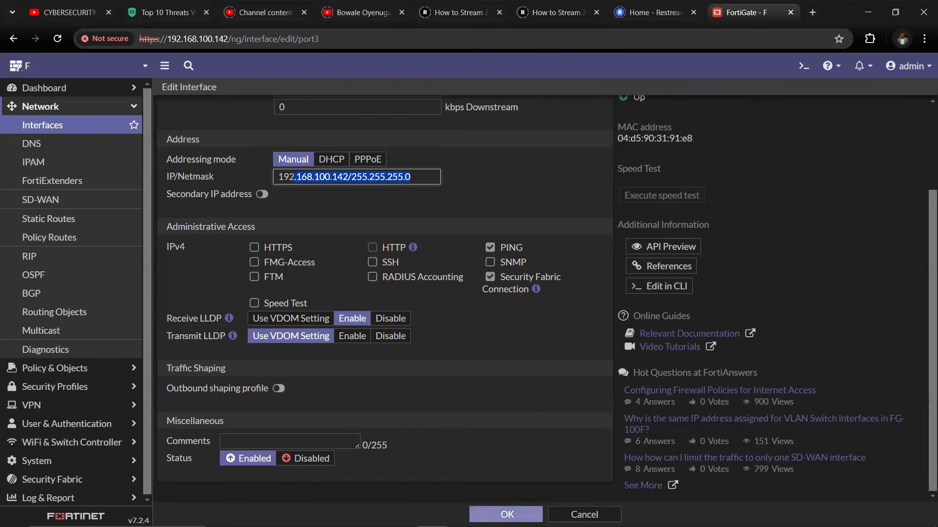
click(507, 515)
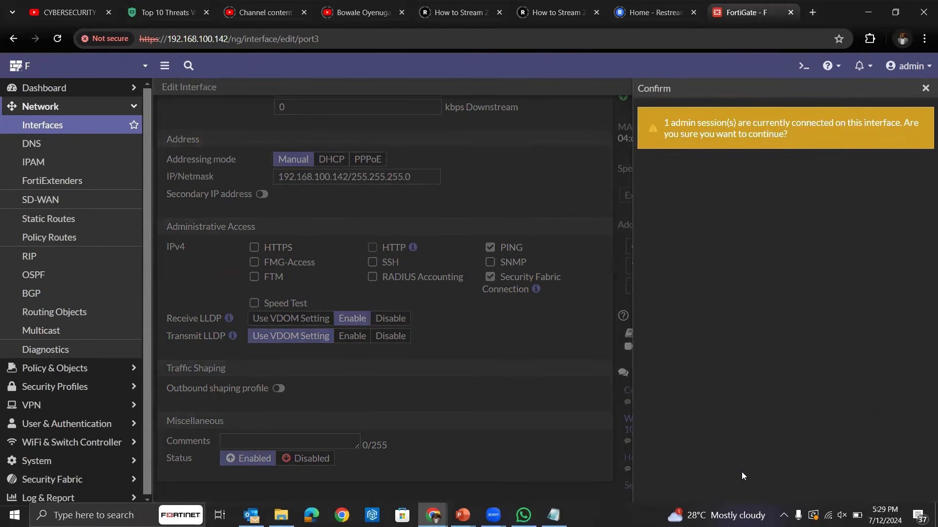
click(745, 514)
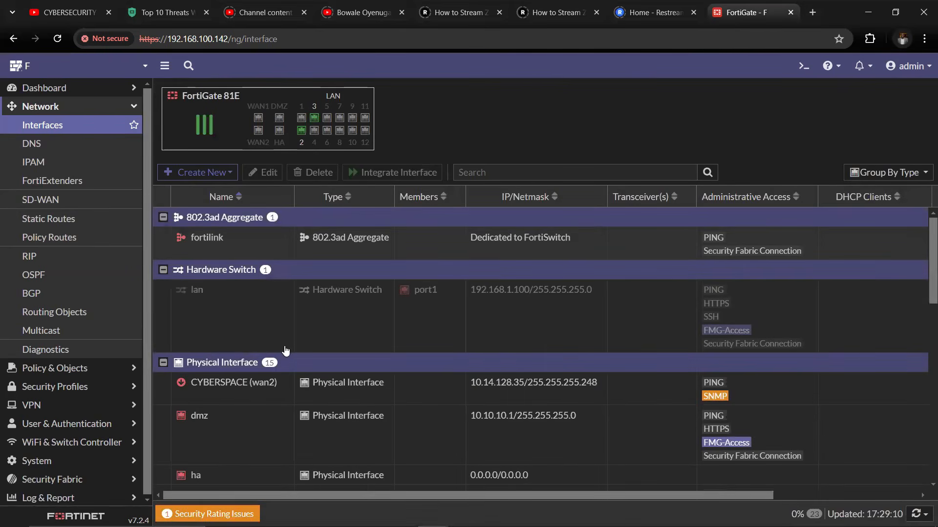
Leave the interface list and open the Static Routes page.
scroll(286, 351, down, 2)
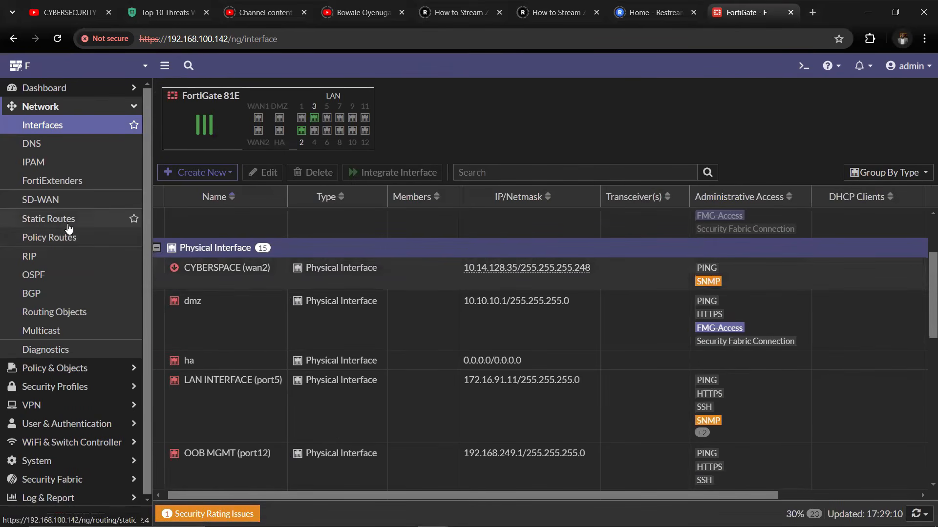
click(69, 229)
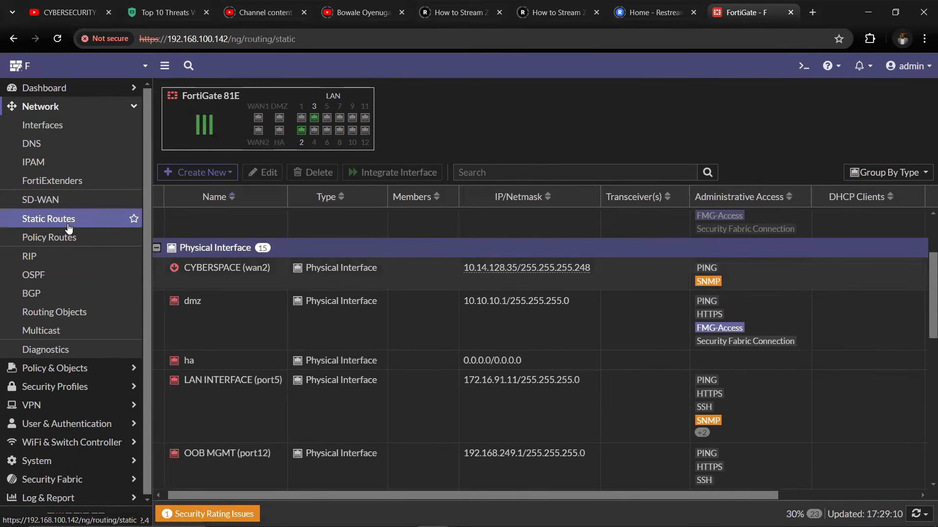